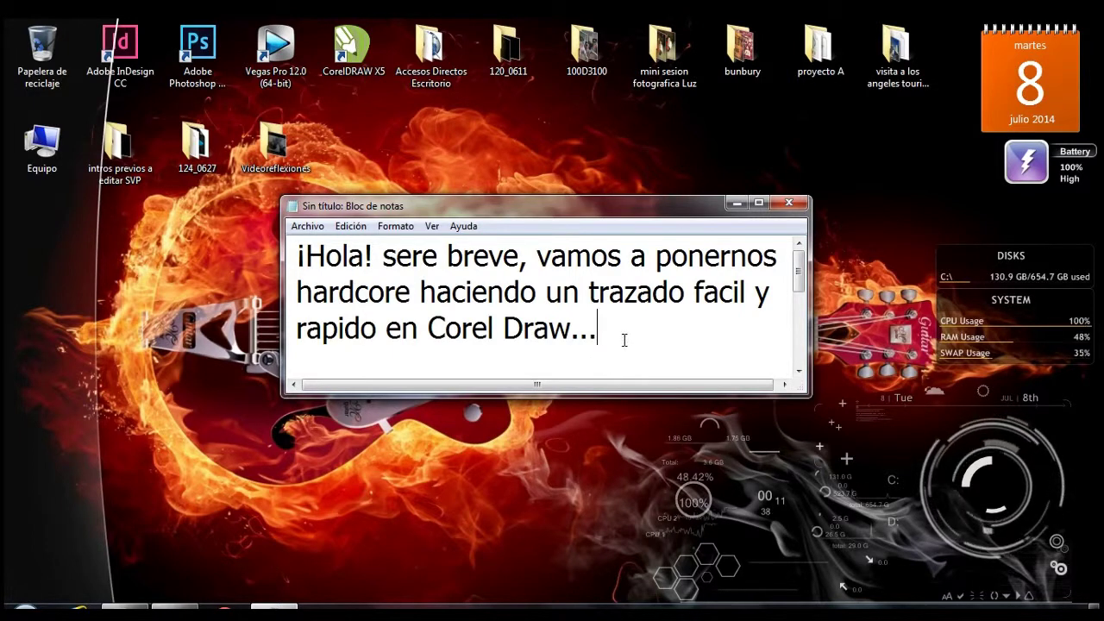
- End the intro note with the lines 'Acompañame...' and '¡Go!', then hide Notepad
{"action": "key", "text": "Return"}
{"action": "key", "text": "Down"}
{"action": "key", "text": "Down"}
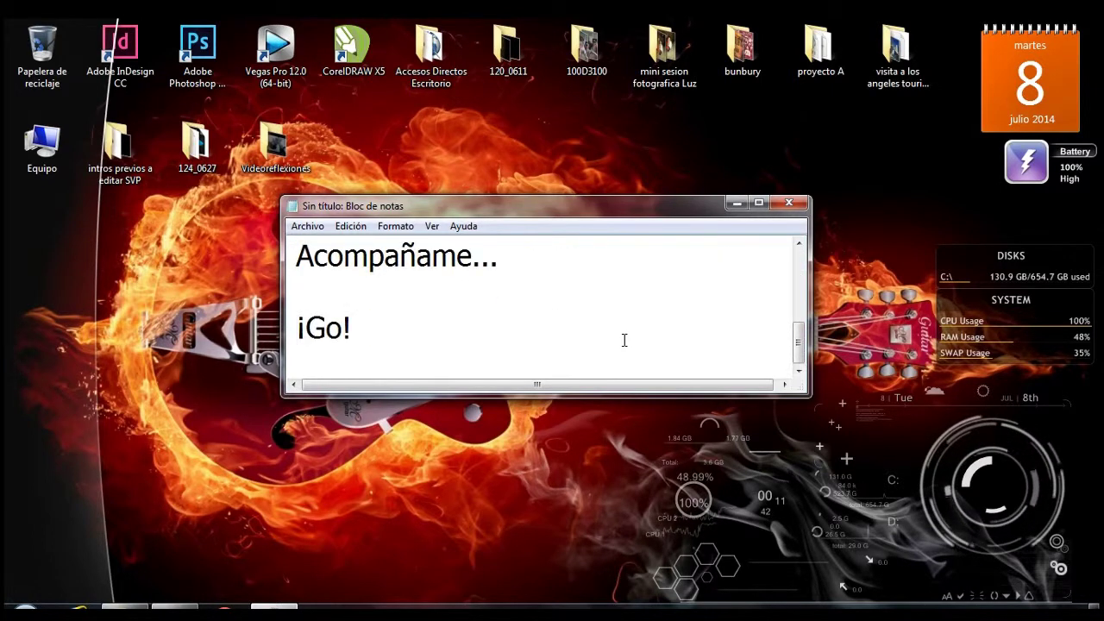
{"action": "left_click", "coordinate": [738, 204]}
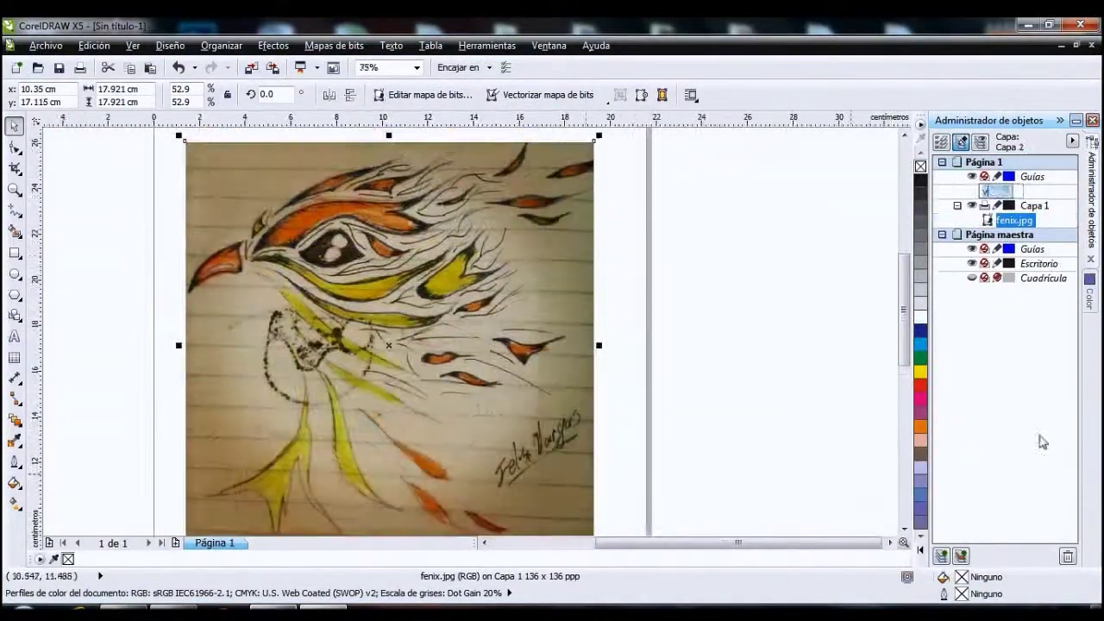
- Name the new tracing layer 'vector'
{"action": "type", "text": "ector"}
{"action": "key", "text": "Return"}
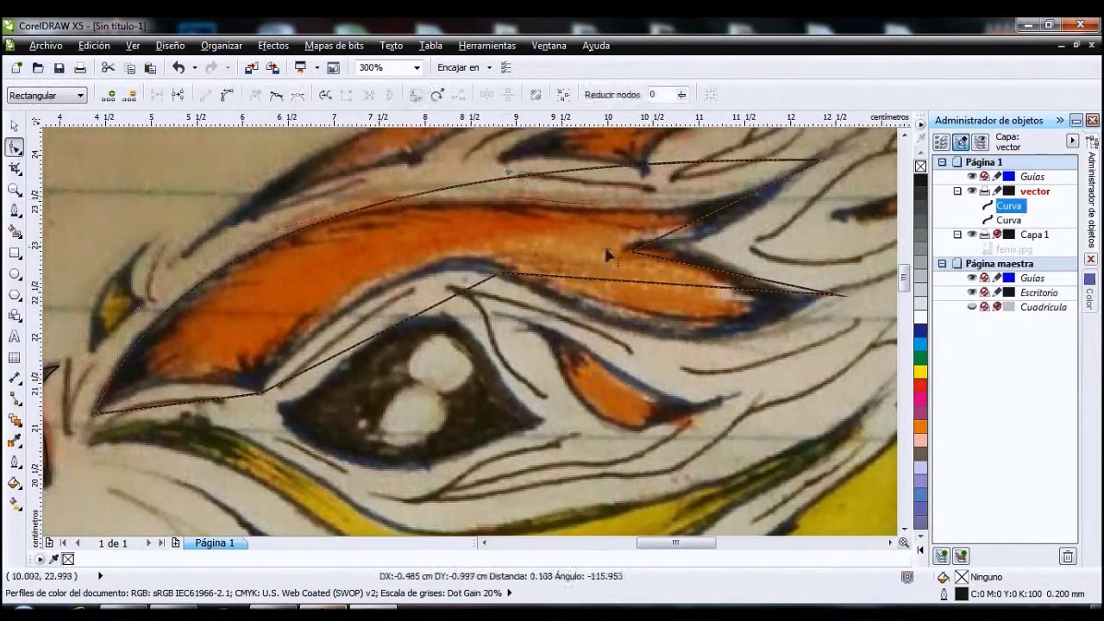
- Bend the eye and orange crest outlines into curves following the sketch
{"action": "left_click_drag", "start_coordinate": [608, 255], "coordinate": [723, 227]}
{"action": "left_click_drag", "start_coordinate": [414, 326], "coordinate": [388, 296]}
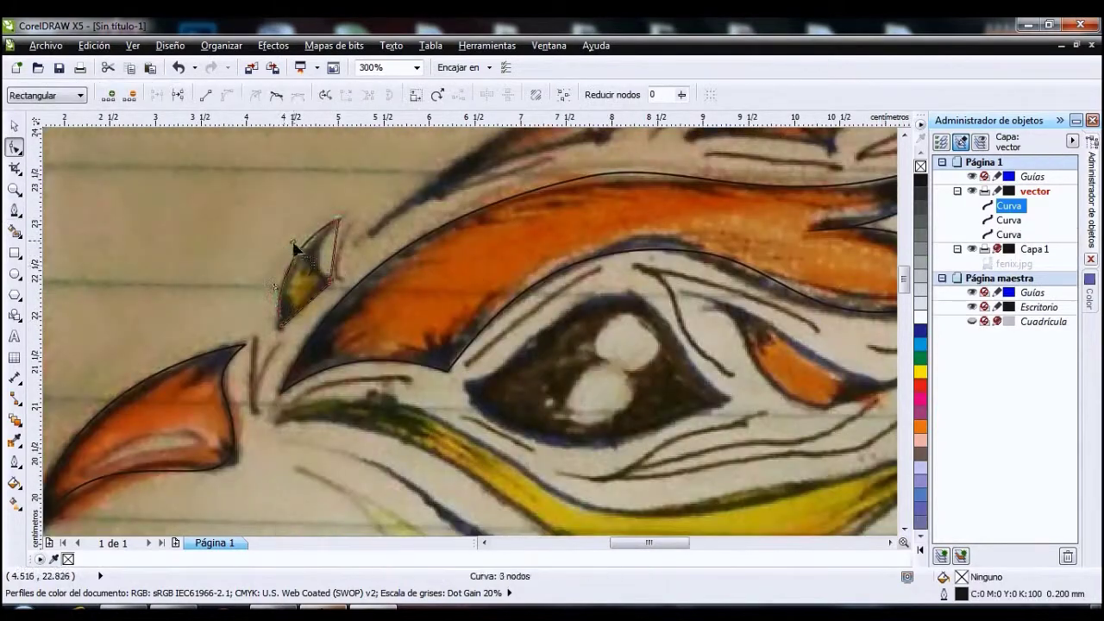
{"action": "right_click", "coordinate": [309, 303]}
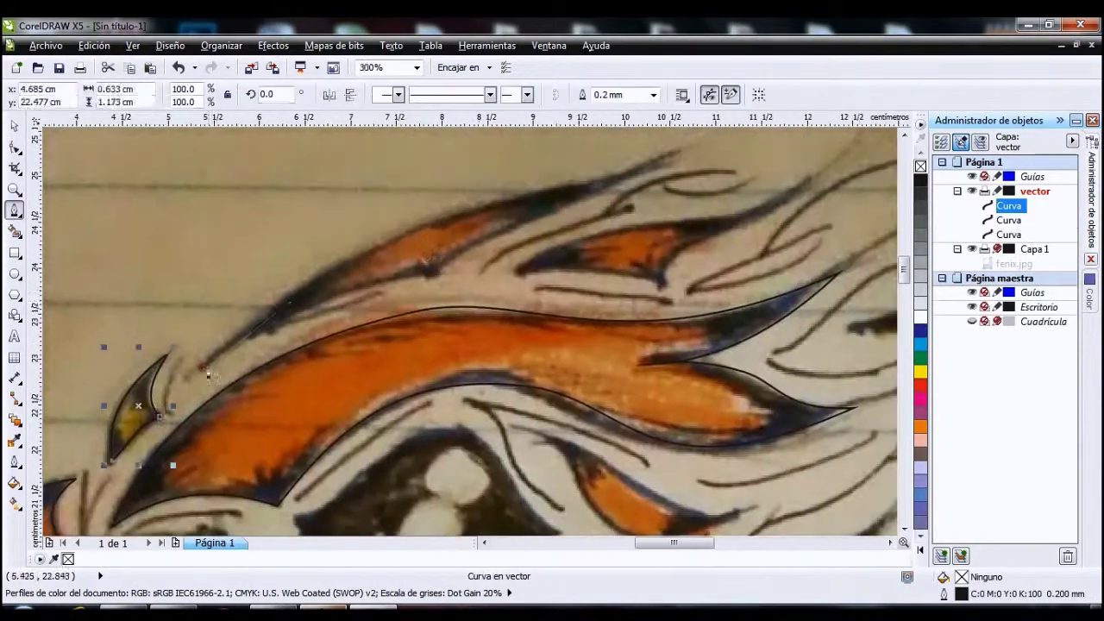
{"action": "right_click", "coordinate": [509, 228]}
{"action": "left_click", "coordinate": [561, 296]}
{"action": "left_click_drag", "start_coordinate": [460, 248], "coordinate": [444, 234]}
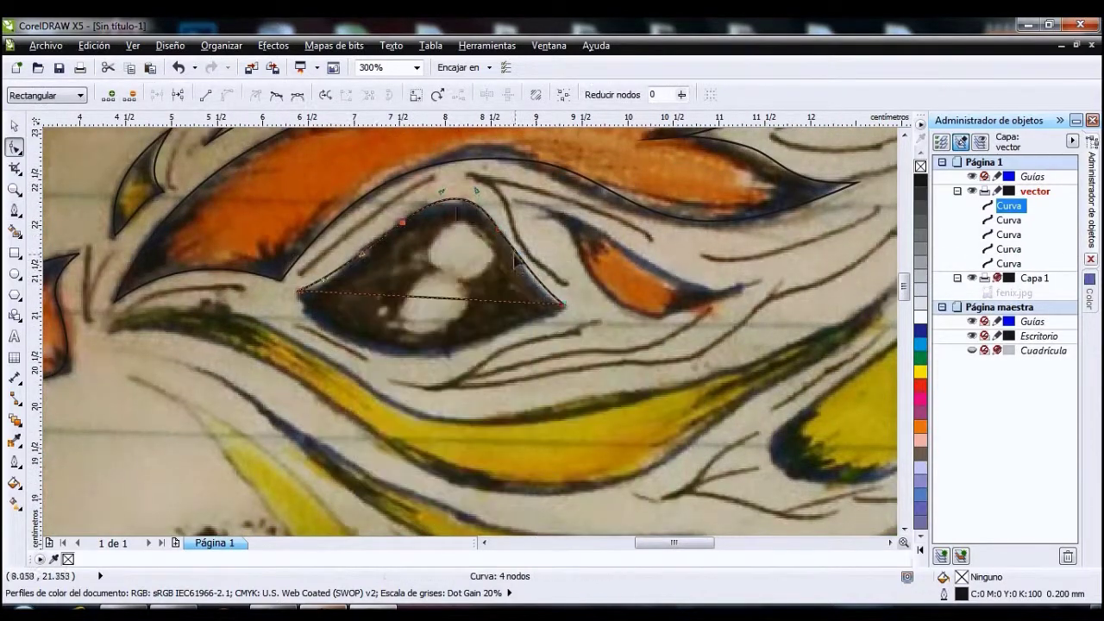
- Close the yellow feather outline and curve two segments along its edges
{"action": "key", "text": "F3"}
{"action": "left_click", "coordinate": [155, 340]}
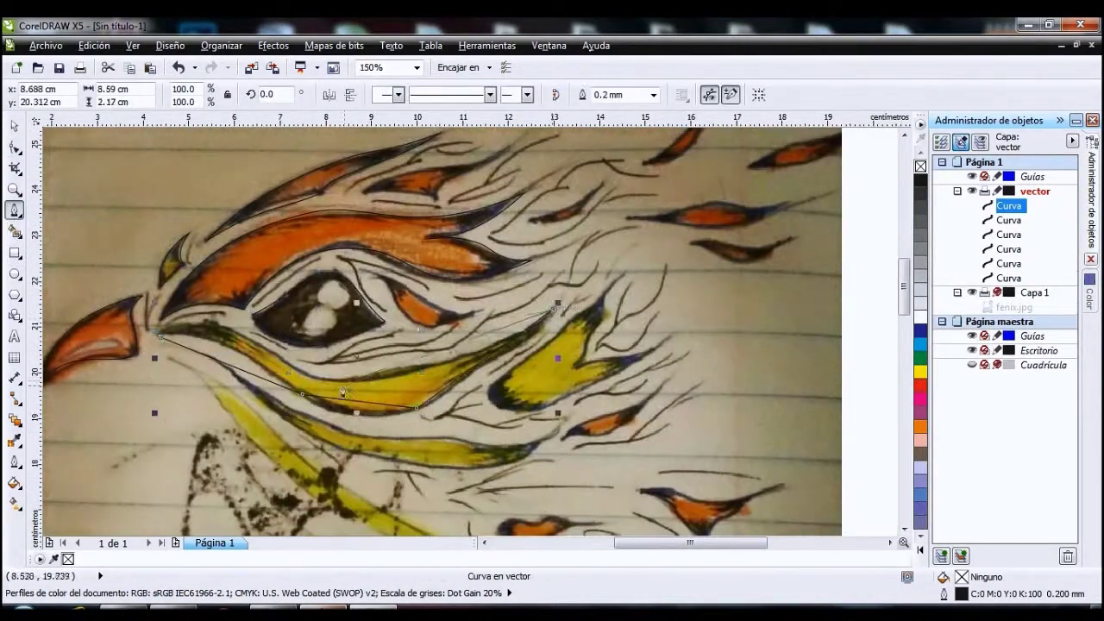
{"action": "key", "text": "F10"}
{"action": "scroll", "coordinate": [262, 371], "scroll_direction": "up", "scroll_amount": 1}
{"action": "right_click", "coordinate": [609, 326]}
{"action": "left_click", "coordinate": [656, 431]}
{"action": "left_click_drag", "start_coordinate": [647, 319], "coordinate": [643, 372]}
{"action": "right_click", "coordinate": [476, 442]}
{"action": "left_click", "coordinate": [517, 278]}
{"action": "left_click_drag", "start_coordinate": [466, 436], "coordinate": [466, 457]}
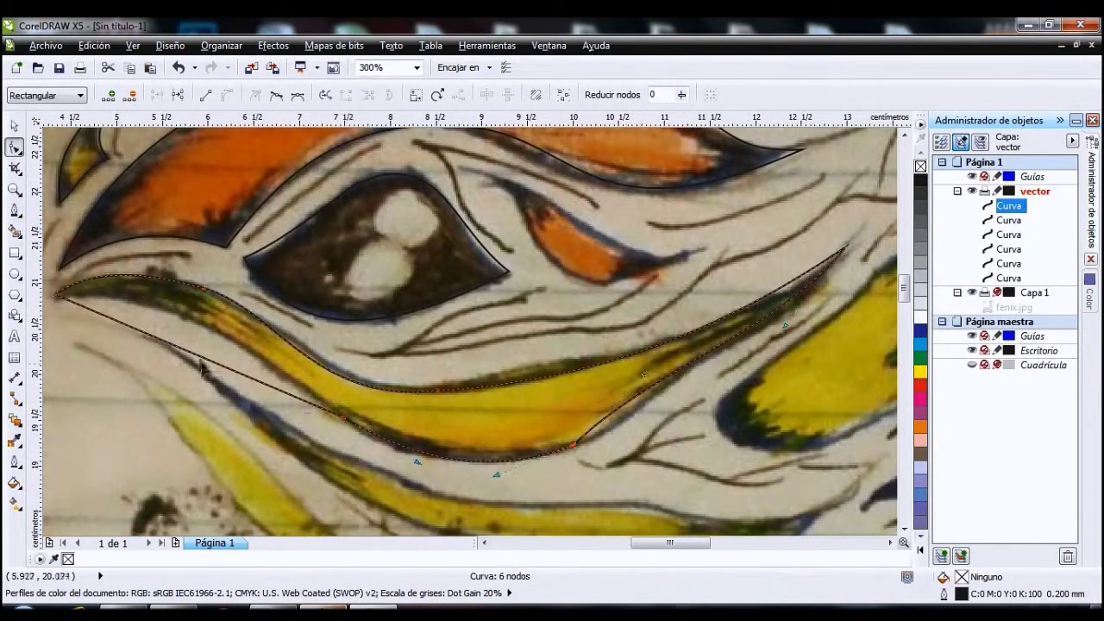
- Outline the lower yellow feather as a closed shape and bend its upper edge
{"action": "key", "text": "F3"}
{"action": "key", "text": "F5"}
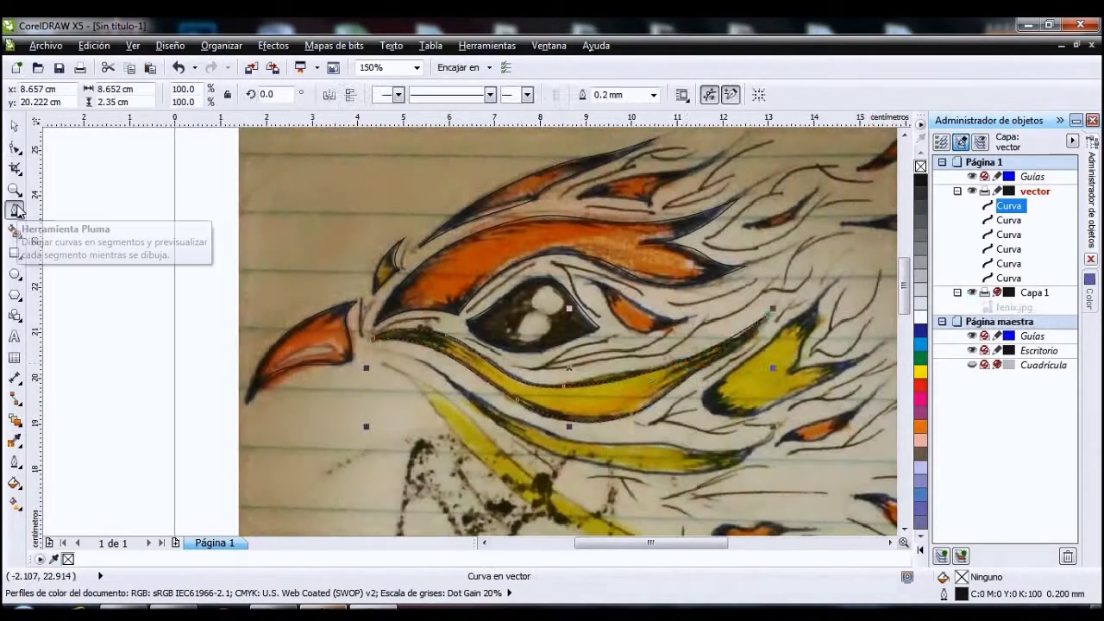
{"action": "scroll", "coordinate": [345, 363], "scroll_direction": "up", "scroll_amount": 1}
{"action": "left_click", "coordinate": [133, 283]}
{"action": "left_click", "coordinate": [441, 451]}
{"action": "left_click", "coordinate": [867, 440]}
{"action": "left_click", "coordinate": [448, 488]}
{"action": "left_click", "coordinate": [138, 289]}
{"action": "key", "text": "F10"}
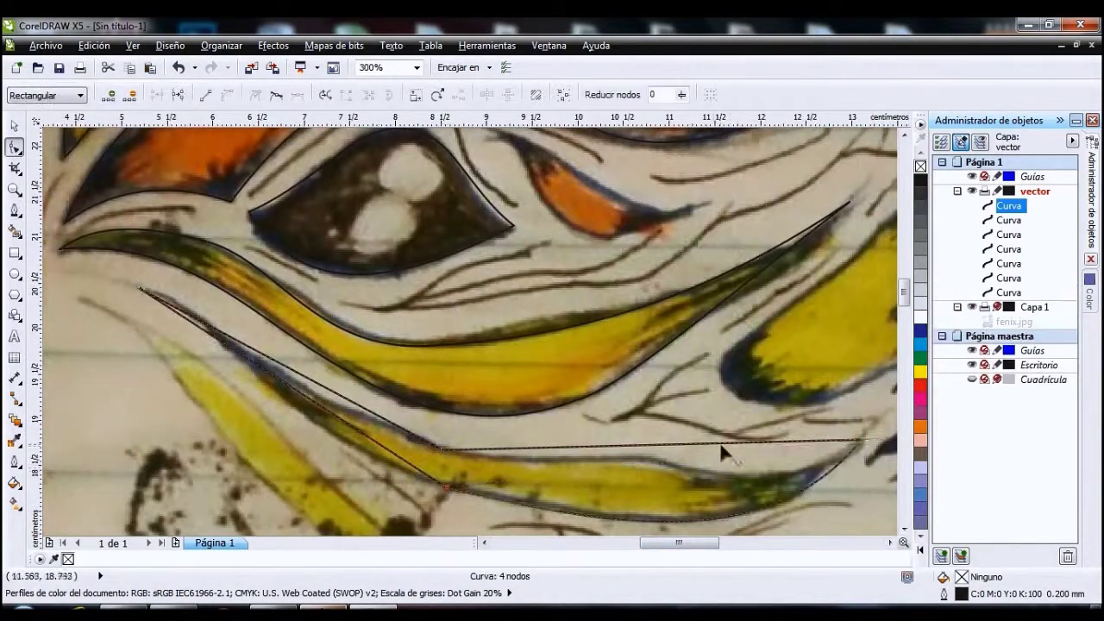
{"action": "left_click_drag", "start_coordinate": [534, 473], "coordinate": [537, 471]}
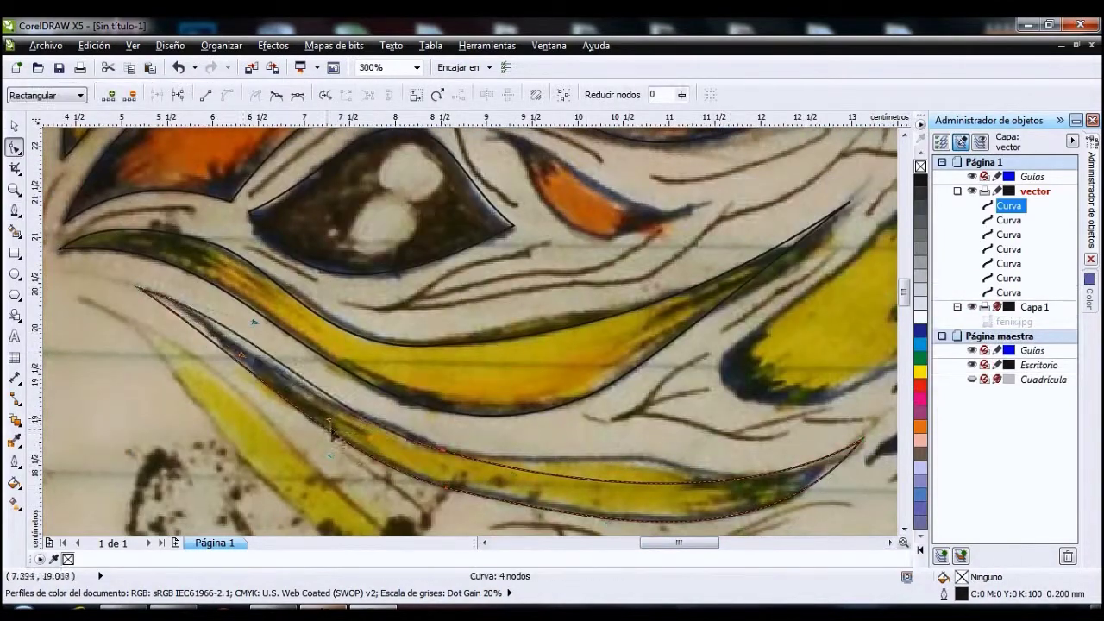
- Trace a yellow flame outline and smooth its inner notch into curves
{"action": "scroll", "coordinate": [331, 429], "scroll_direction": "right", "scroll_amount": 5}
{"action": "scroll", "coordinate": [330, 429], "scroll_direction": "down", "scroll_amount": 2}
{"action": "key", "text": "F5"}
{"action": "scroll", "coordinate": [243, 404], "scroll_direction": "up", "scroll_amount": 2}
{"action": "key", "text": "F10"}
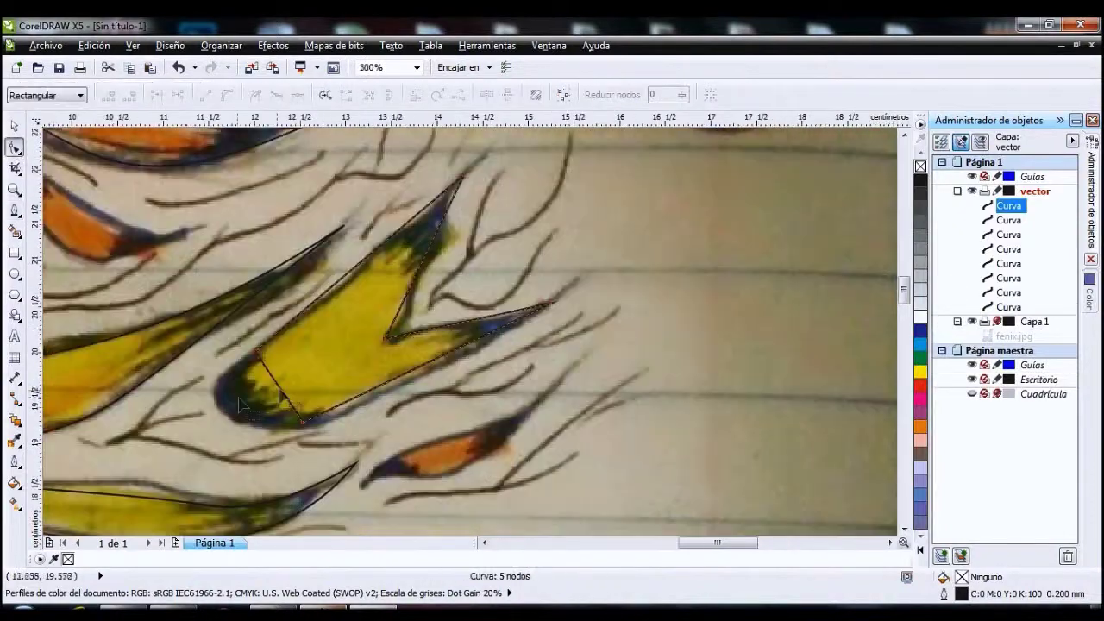
{"action": "right_click", "coordinate": [443, 320]}
{"action": "left_click", "coordinate": [488, 394]}
{"action": "right_click", "coordinate": [370, 247]}
{"action": "left_click", "coordinate": [308, 425]}
{"action": "scroll", "coordinate": [308, 425], "scroll_direction": "down", "scroll_amount": 2}
{"action": "scroll", "coordinate": [345, 259], "scroll_direction": "up", "scroll_amount": 2}
- Outline the small orange flame and convert one segment to a curve
{"action": "key", "text": "F5"}
{"action": "left_click", "coordinate": [252, 213]}
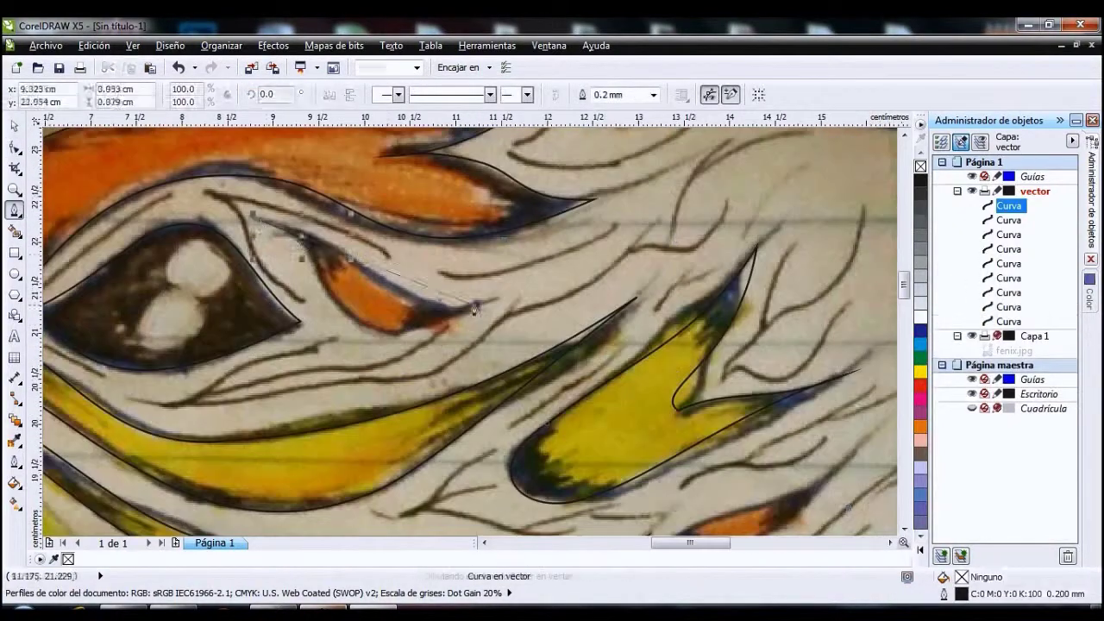
{"action": "left_click", "coordinate": [15, 147]}
{"action": "right_click", "coordinate": [308, 234]}
{"action": "left_click", "coordinate": [365, 298]}
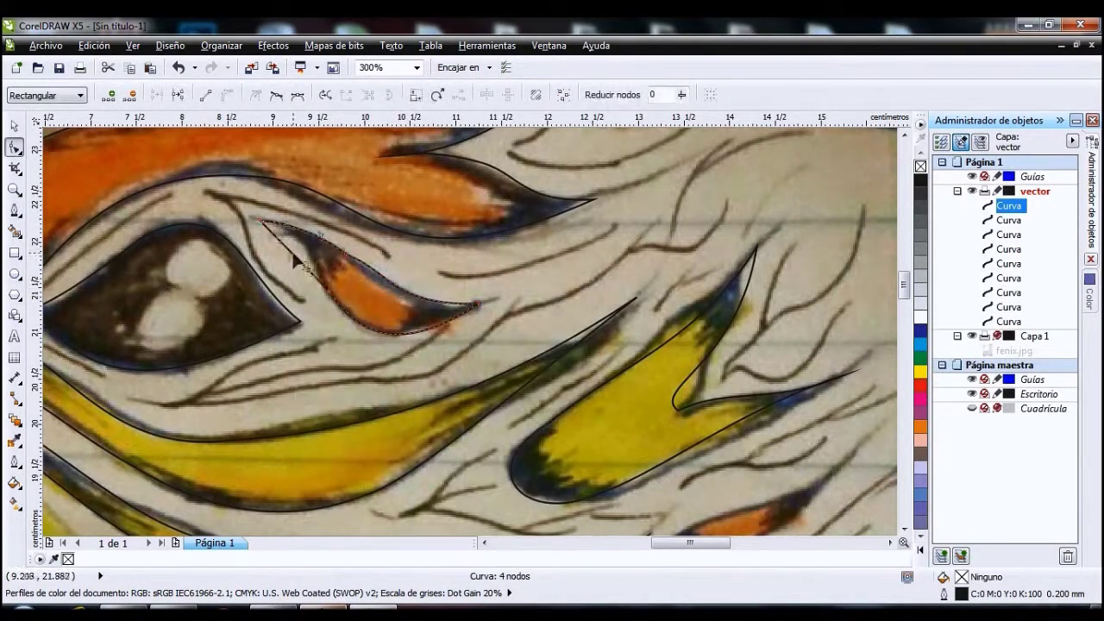
{"action": "scroll", "coordinate": [119, 274], "scroll_direction": "down", "scroll_amount": 3}
{"action": "scroll", "coordinate": [119, 274], "scroll_direction": "down", "scroll_amount": 2}
- Bend the lower feather's outline to fit the sketch
{"action": "key", "text": "space"}
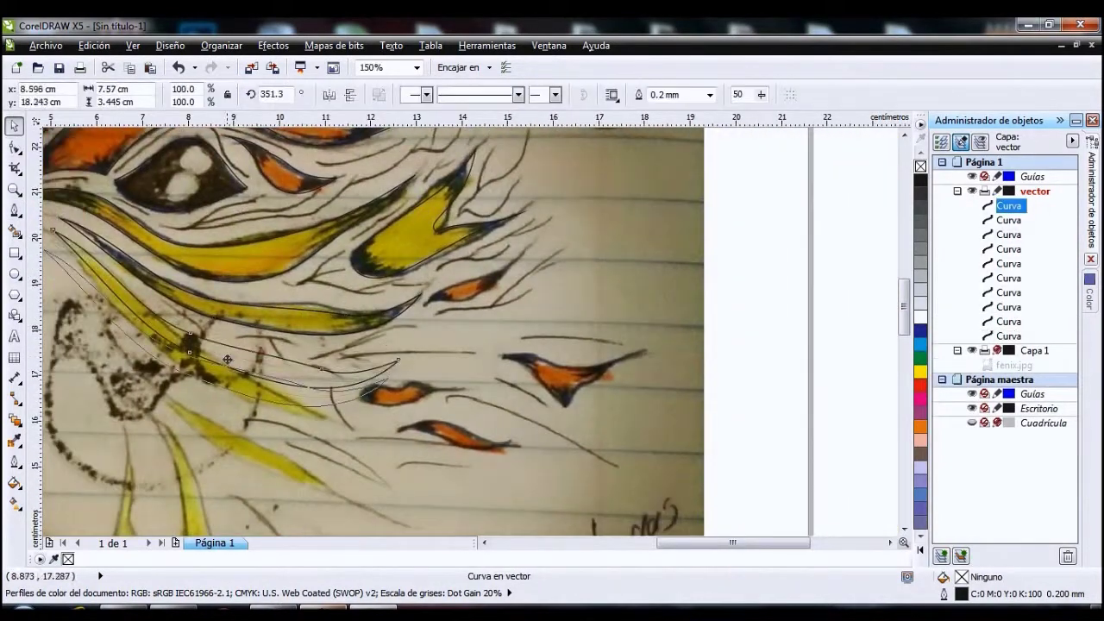
{"action": "key", "text": "space"}
{"action": "scroll", "coordinate": [561, 450], "scroll_direction": "up", "scroll_amount": 2}
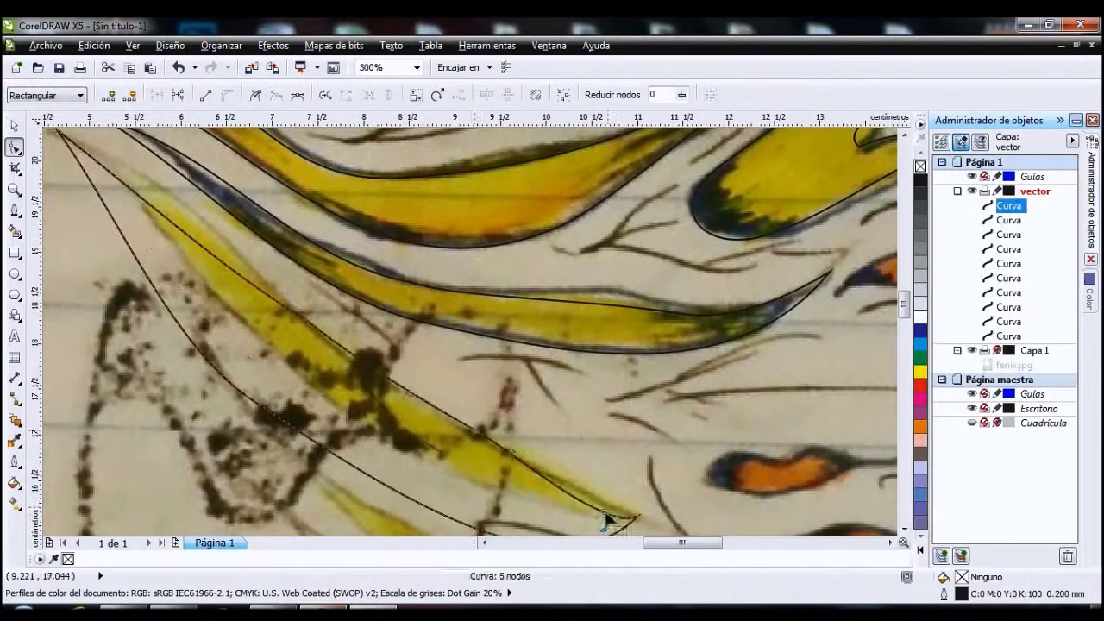
{"action": "scroll", "coordinate": [604, 465], "scroll_direction": "left", "scroll_amount": 3}
{"action": "scroll", "coordinate": [410, 332], "scroll_direction": "up", "scroll_amount": 1}
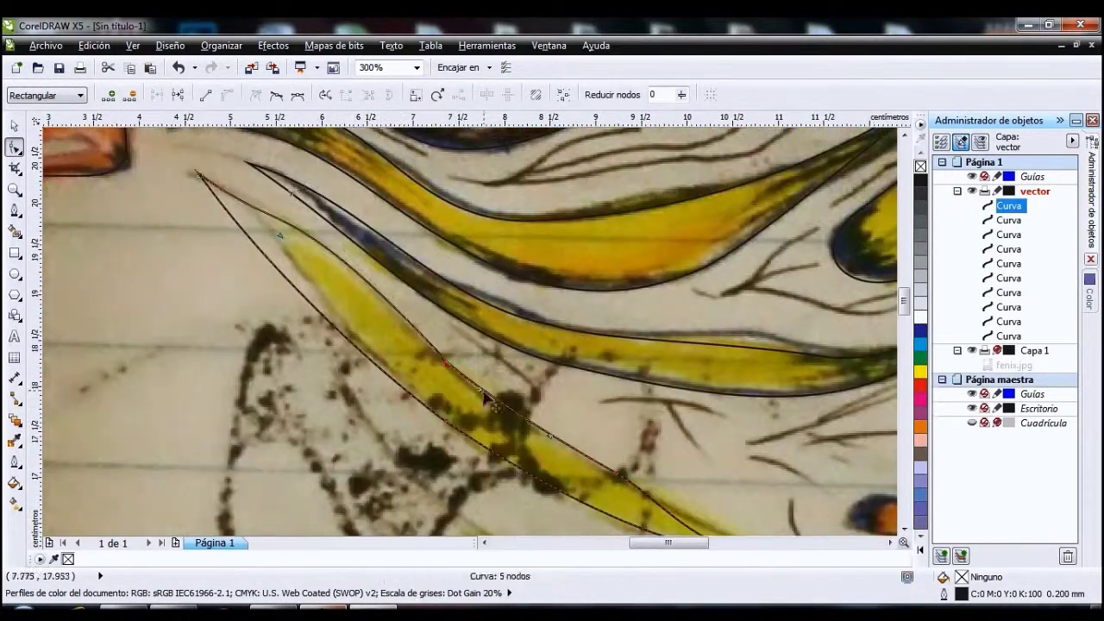
{"action": "scroll", "coordinate": [389, 345], "scroll_direction": "down", "scroll_amount": 1}
{"action": "left_click_drag", "start_coordinate": [294, 297], "coordinate": [315, 283]}
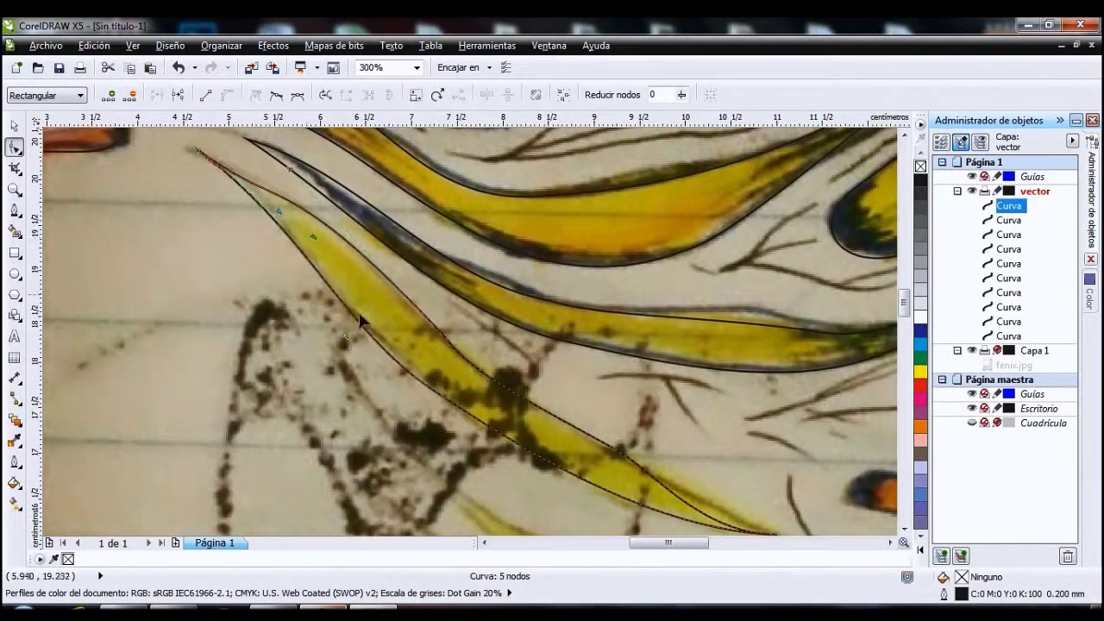
{"action": "scroll", "coordinate": [388, 328], "scroll_direction": "down", "scroll_amount": 2}
{"action": "key", "text": "F5"}
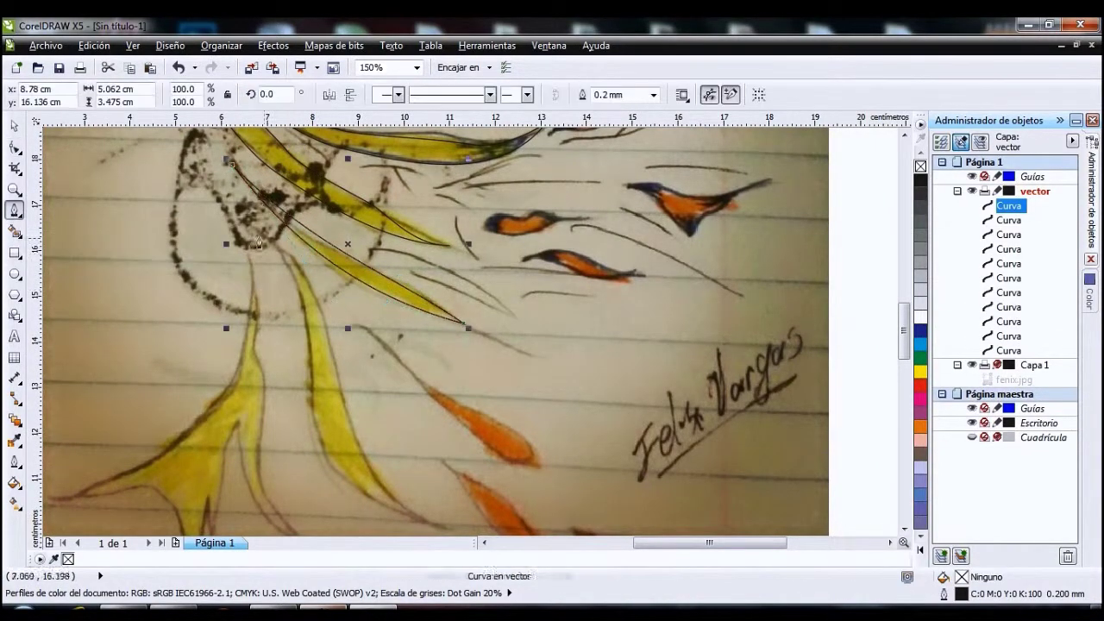
- Curve the long yellow feather edge and outline the lower-left yellow flame
{"action": "right_click", "coordinate": [362, 431]}
{"action": "left_click", "coordinate": [405, 258]}
{"action": "left_click_drag", "start_coordinate": [345, 362], "coordinate": [304, 310]}
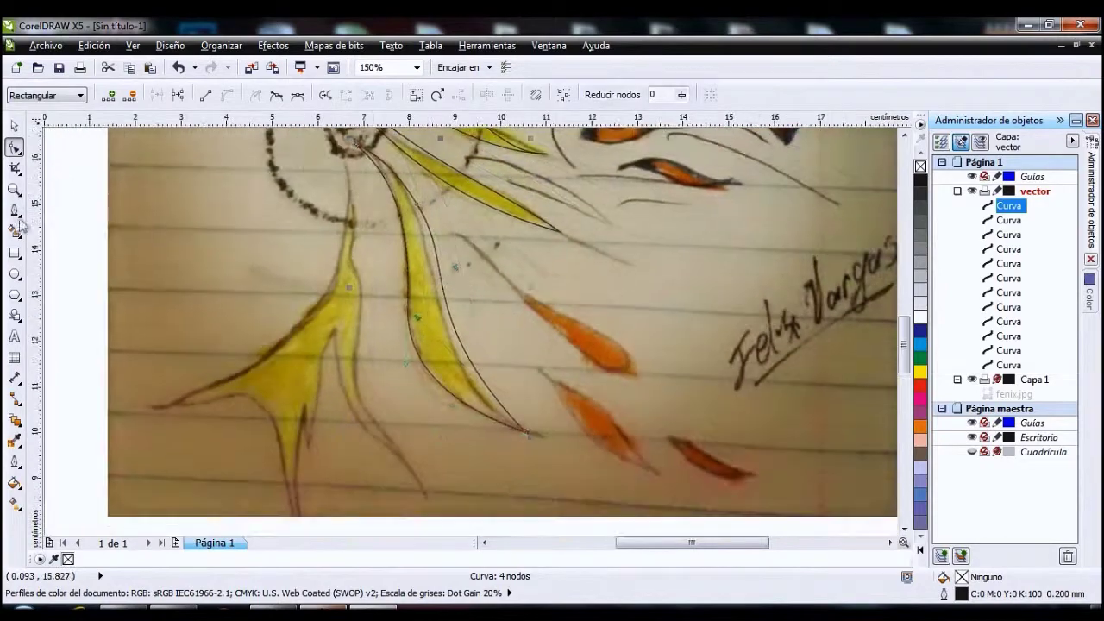
{"action": "key", "text": "F5"}
{"action": "left_click_drag", "start_coordinate": [345, 159], "coordinate": [177, 404]}
{"action": "left_click", "coordinate": [333, 332]}
{"action": "double_click", "coordinate": [406, 466]}
{"action": "key", "text": "F10"}
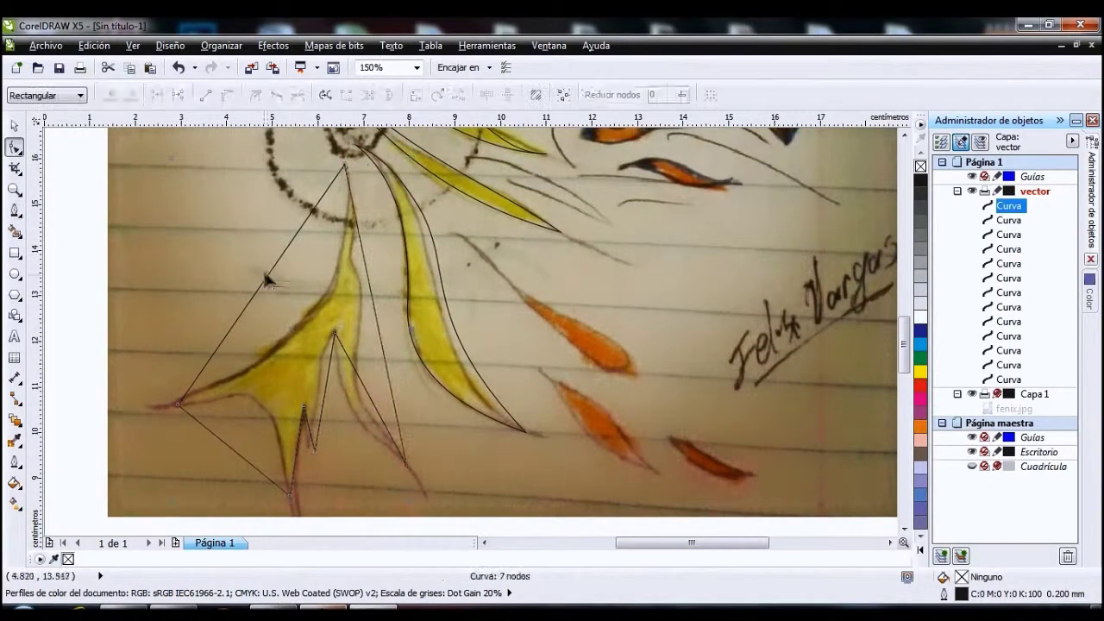
{"action": "scroll", "coordinate": [383, 394], "scroll_direction": "up", "scroll_amount": 1}
{"action": "scroll", "coordinate": [310, 432], "scroll_direction": "up", "scroll_amount": 1}
{"action": "scroll", "coordinate": [222, 444], "scroll_direction": "down", "scroll_amount": 2}
- Fit an orange leaf outline, then duplicate it onto the next leaf
{"action": "key", "text": "F5"}
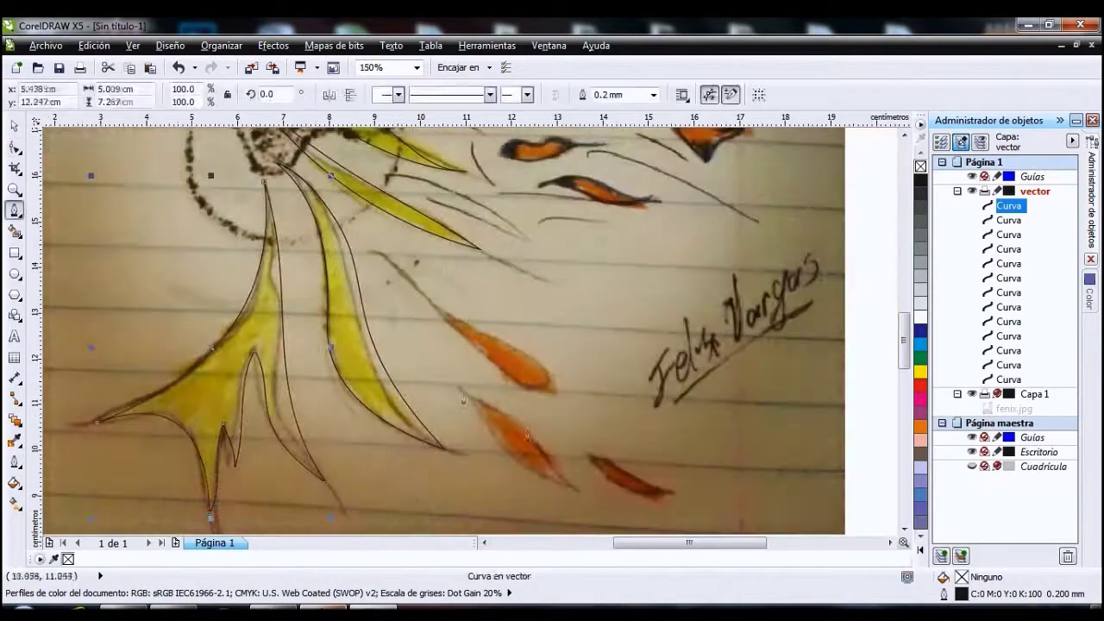
{"action": "scroll", "coordinate": [490, 423], "scroll_direction": "up", "scroll_amount": 1}
{"action": "key", "text": "F10"}
{"action": "mouse_move", "coordinate": [500, 427]}
{"action": "left_mouse_down"}
{"action": "mouse_move", "coordinate": [546, 316]}
{"action": "mouse_move", "coordinate": [552, 362]}
{"action": "left_mouse_up"}
{"action": "scroll", "coordinate": [585, 474], "scroll_direction": "down", "scroll_amount": 1}
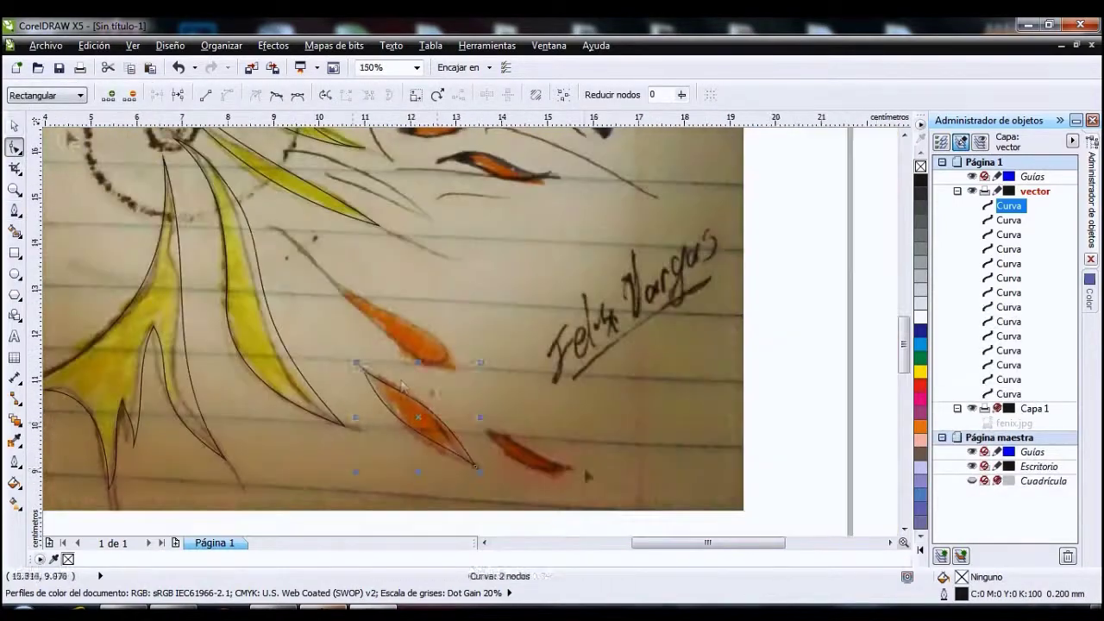
{"action": "key", "text": "space"}
{"action": "left_click_drag", "start_coordinate": [586, 475], "coordinate": [595, 516]}
{"action": "scroll", "coordinate": [527, 453], "scroll_direction": "up", "scroll_amount": 2}
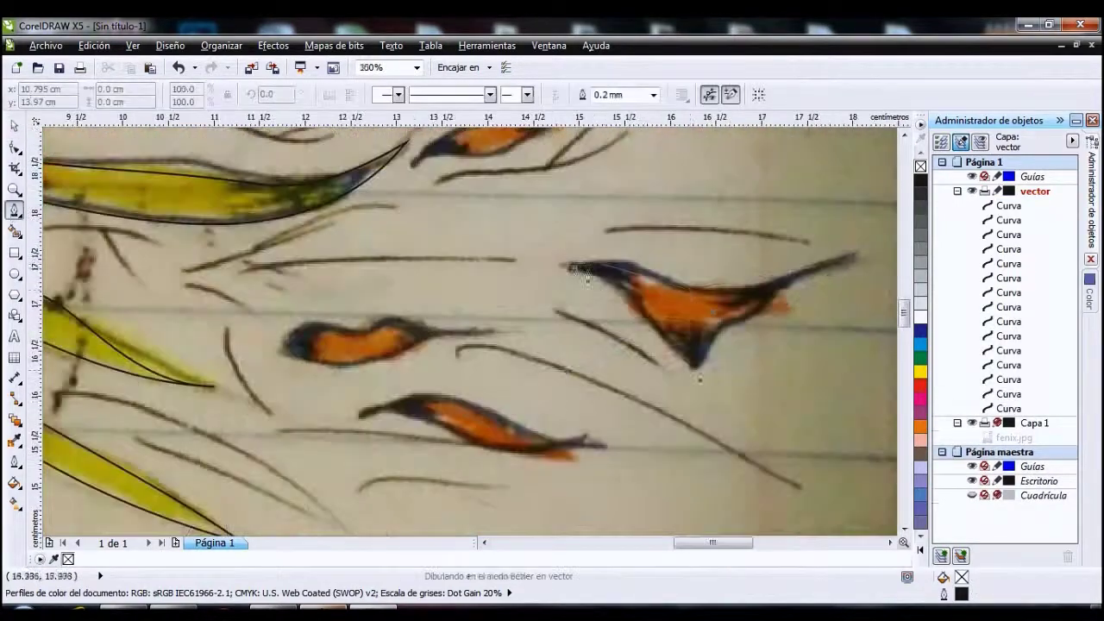
- Turn the copied leaf outline's upper segments into curves
{"action": "right_click", "coordinate": [750, 324]}
{"action": "left_click", "coordinate": [802, 272]}
{"action": "right_click", "coordinate": [625, 262]}
{"action": "left_click", "coordinate": [701, 331]}
{"action": "right_click", "coordinate": [641, 320]}
{"action": "left_click", "coordinate": [716, 390]}
- Convert the leaf outline's remaining straight segments to curves
{"action": "scroll", "coordinate": [733, 336], "scroll_direction": "down", "scroll_amount": 4}
{"action": "scroll", "coordinate": [649, 324], "scroll_direction": "up", "scroll_amount": 4}
{"action": "scroll", "coordinate": [505, 328], "scroll_direction": "up", "scroll_amount": 2}
{"action": "right_click", "coordinate": [562, 293]}
{"action": "left_click", "coordinate": [617, 362]}
{"action": "right_click", "coordinate": [412, 333]}
{"action": "left_click", "coordinate": [457, 402]}
{"action": "scroll", "coordinate": [466, 402], "scroll_direction": "down", "scroll_amount": 3}
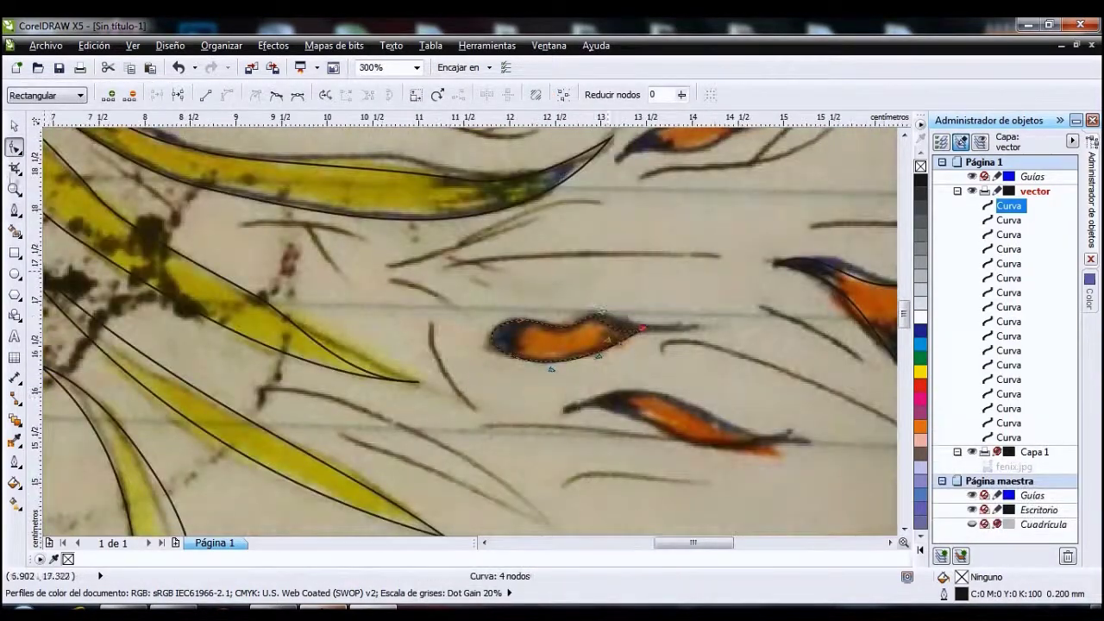
- Draw a new outline over the lower leaf
{"action": "key", "text": "f5"}
{"action": "left_click_drag", "start_coordinate": [569, 406], "coordinate": [789, 440]}
{"action": "scroll", "coordinate": [862, 389], "scroll_direction": "up", "scroll_amount": 3}
{"action": "key", "text": "F10"}
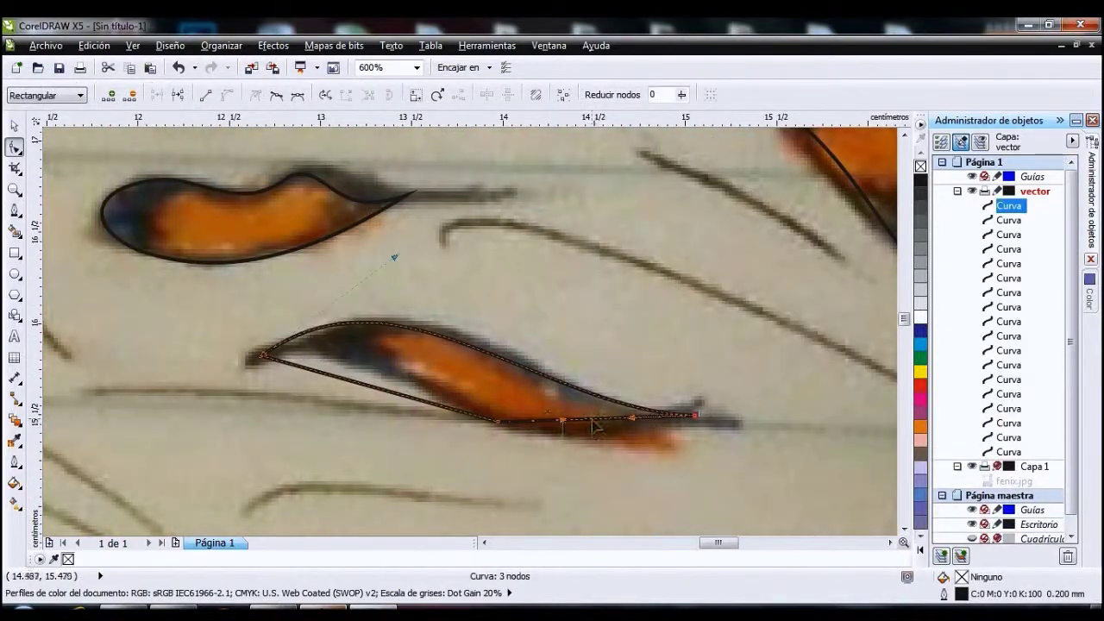
{"action": "scroll", "coordinate": [594, 424], "scroll_direction": "down", "scroll_amount": 3}
{"action": "scroll", "coordinate": [274, 215], "scroll_direction": "up", "scroll_amount": 2}
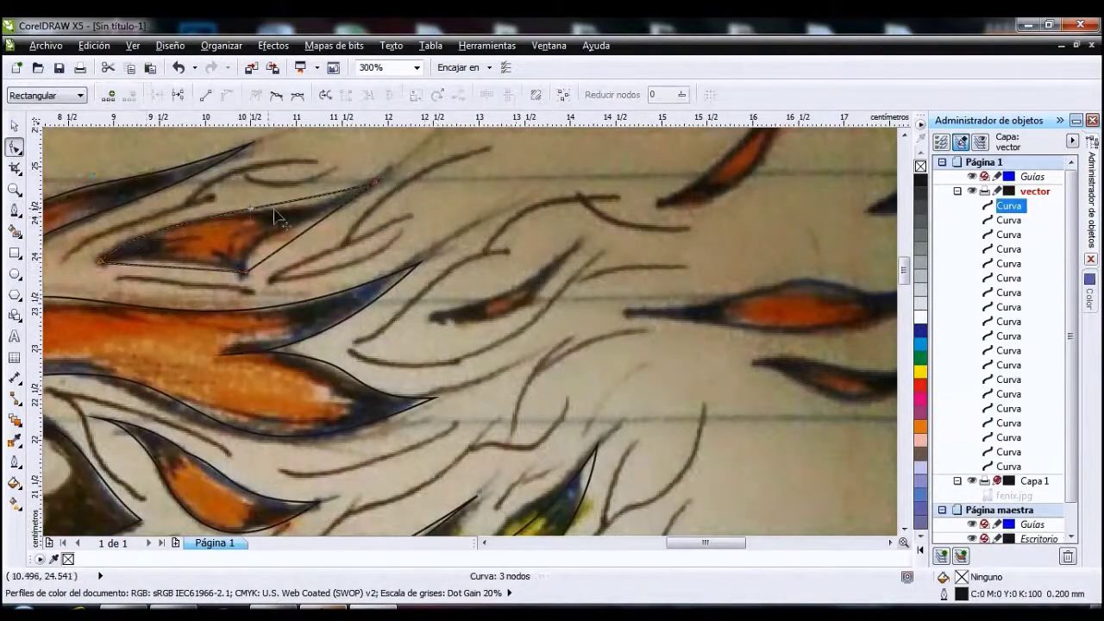
{"action": "scroll", "coordinate": [187, 303], "scroll_direction": "right", "scroll_amount": 5}
- Line the middle leaf, rotate its outline about 9.8 degrees and bend its right end
{"action": "key", "text": "F5"}
{"action": "left_click", "coordinate": [343, 312]}
{"action": "left_click", "coordinate": [654, 282]}
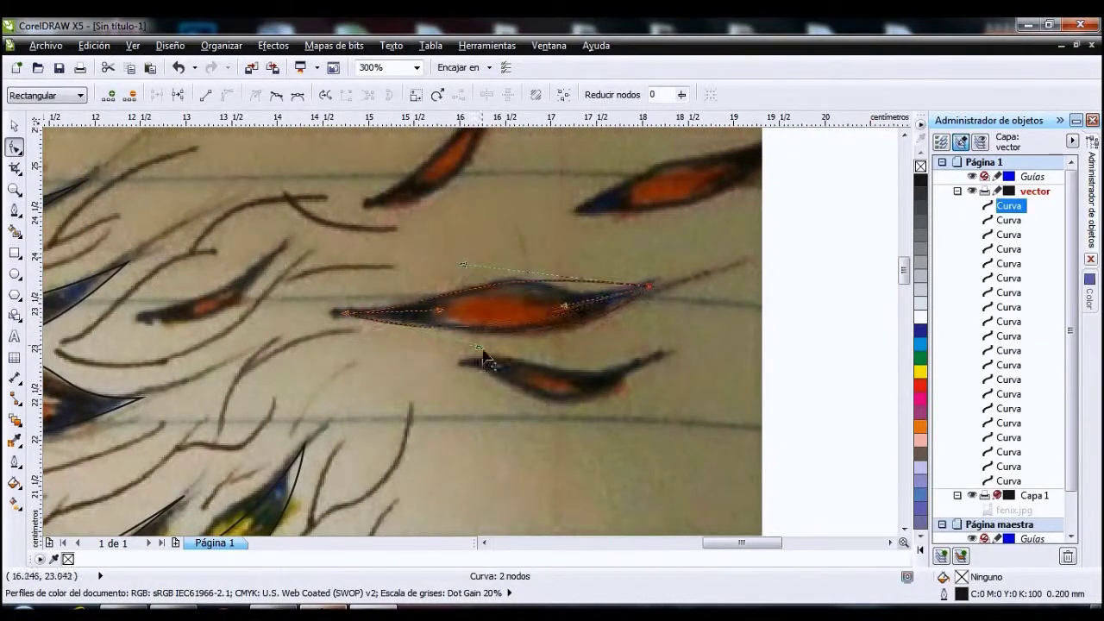
{"action": "left_click_drag", "start_coordinate": [650, 276], "coordinate": [651, 261]}
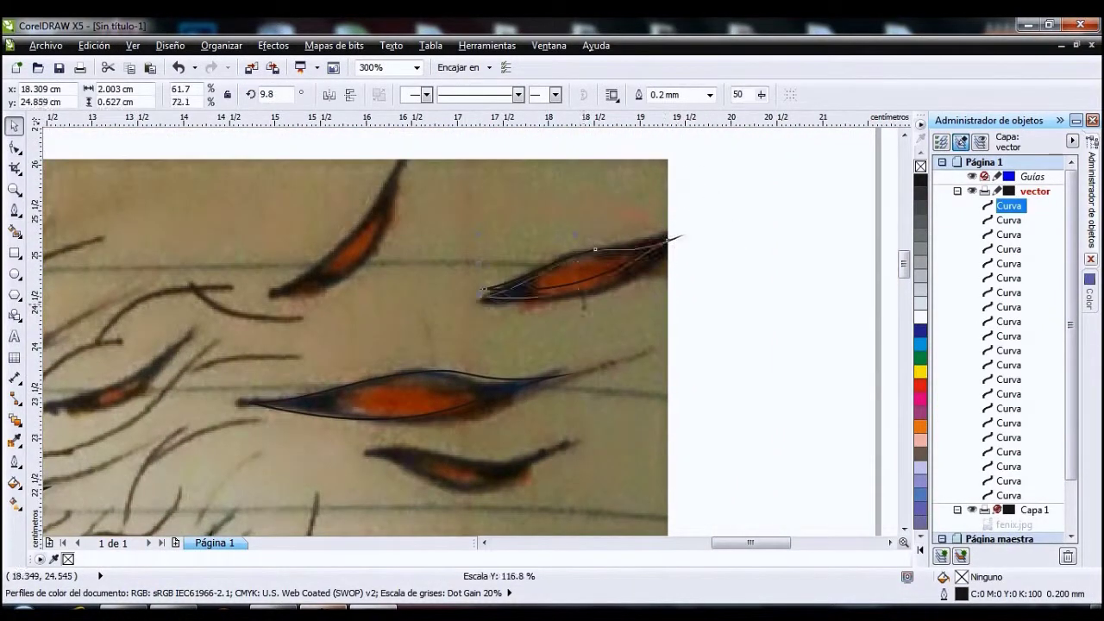
{"action": "key", "text": "F10"}
{"action": "left_click", "coordinate": [355, 258]}
{"action": "scroll", "coordinate": [357, 270], "scroll_direction": "down", "scroll_amount": 3}
{"action": "scroll", "coordinate": [453, 497], "scroll_direction": "up", "scroll_amount": 3}
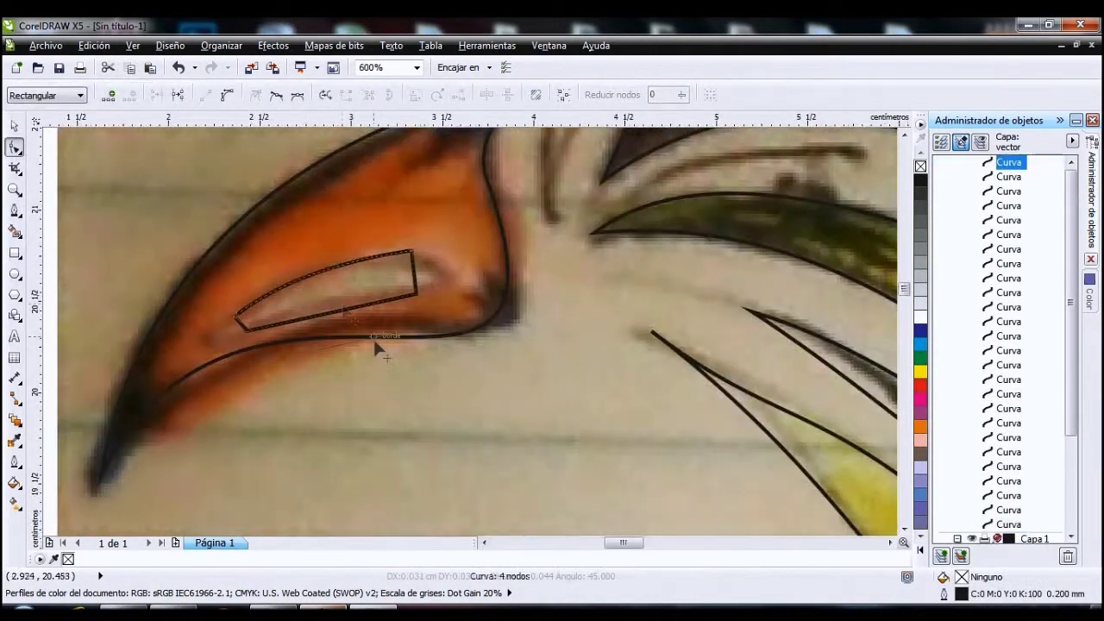
{"action": "left_click_drag", "start_coordinate": [417, 293], "coordinate": [457, 285]}
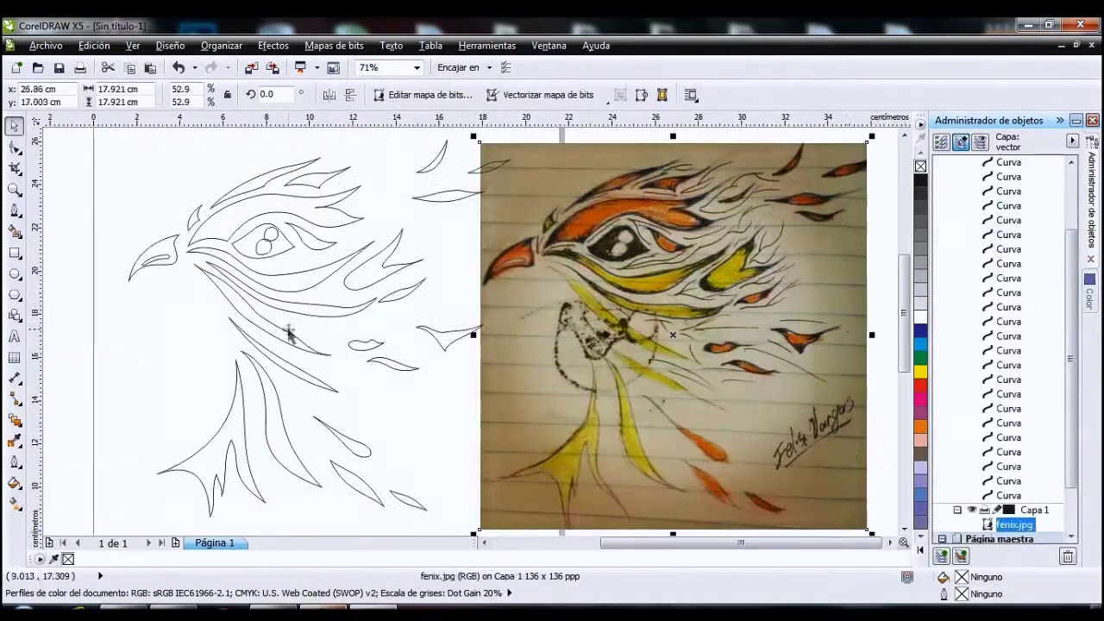
- Fill the phoenix's eye black with a colour sampled from the photo
{"action": "left_click", "coordinate": [535, 256]}
{"action": "left_click", "coordinate": [263, 246]}
{"action": "key", "text": "space"}
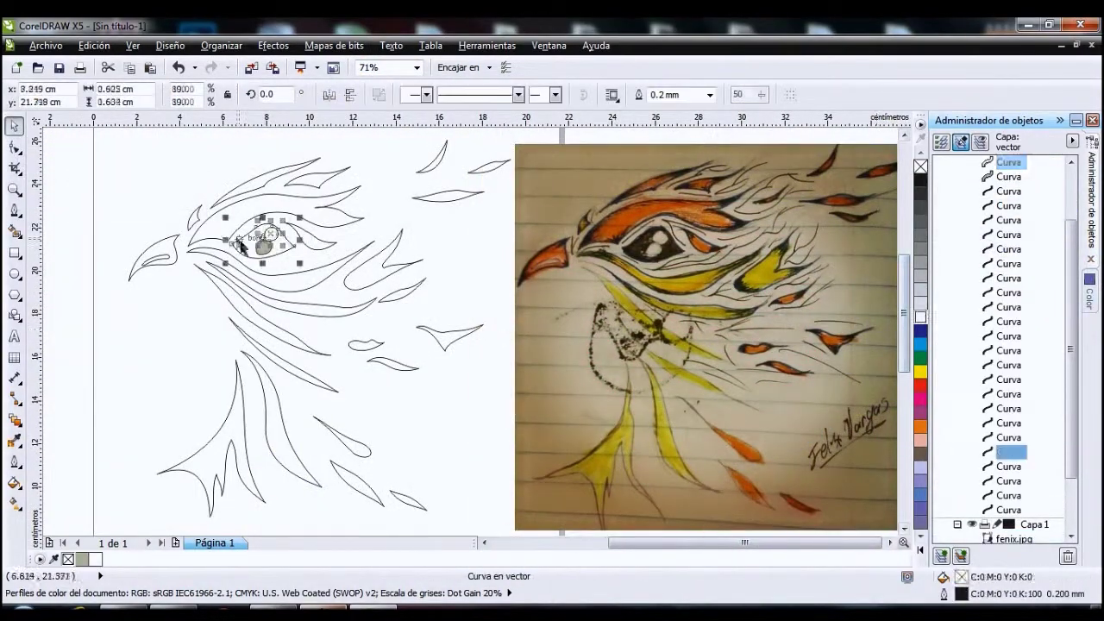
- Give the eyebrow a radial gradient fill ending in red
{"action": "left_click", "coordinate": [119, 386]}
{"action": "left_click", "coordinate": [368, 434]}
{"action": "left_click", "coordinate": [406, 423]}
{"action": "left_click", "coordinate": [367, 274]}
{"action": "left_click", "coordinate": [362, 297]}
{"action": "left_click", "coordinate": [368, 434]}
{"action": "left_click", "coordinate": [457, 532]}
- Recolour the gradient on the curve above the eyebrow orange-brown
{"action": "key", "text": "g"}
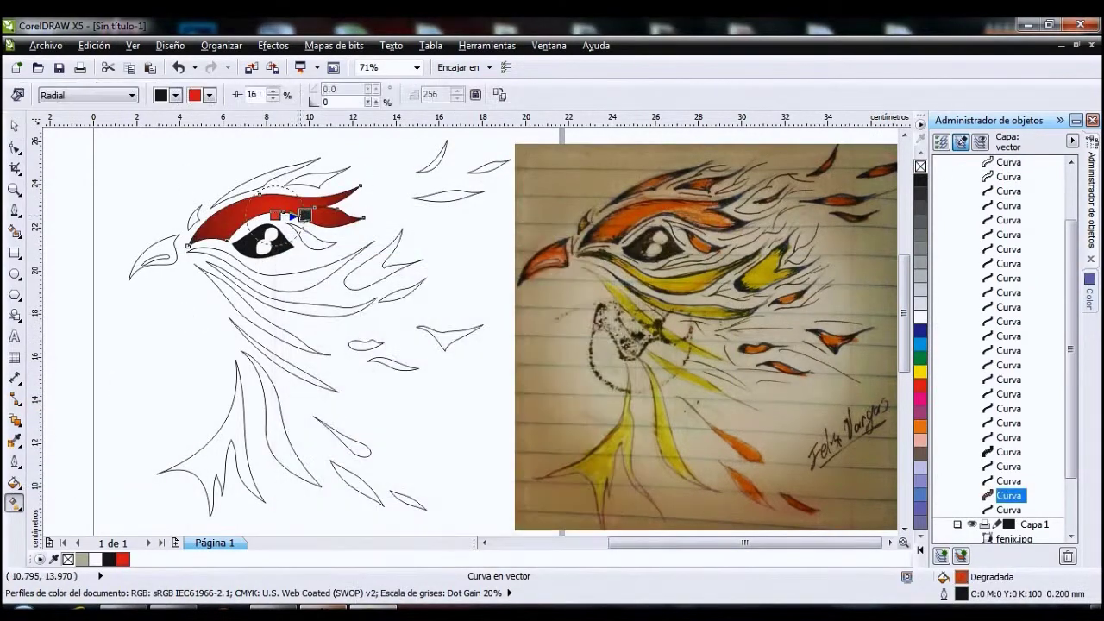
{"action": "scroll", "coordinate": [333, 296], "scroll_direction": "up", "scroll_amount": 3}
{"action": "scroll", "coordinate": [256, 207], "scroll_direction": "up", "scroll_amount": 2}
{"action": "scroll", "coordinate": [260, 209], "scroll_direction": "down", "scroll_amount": 2}
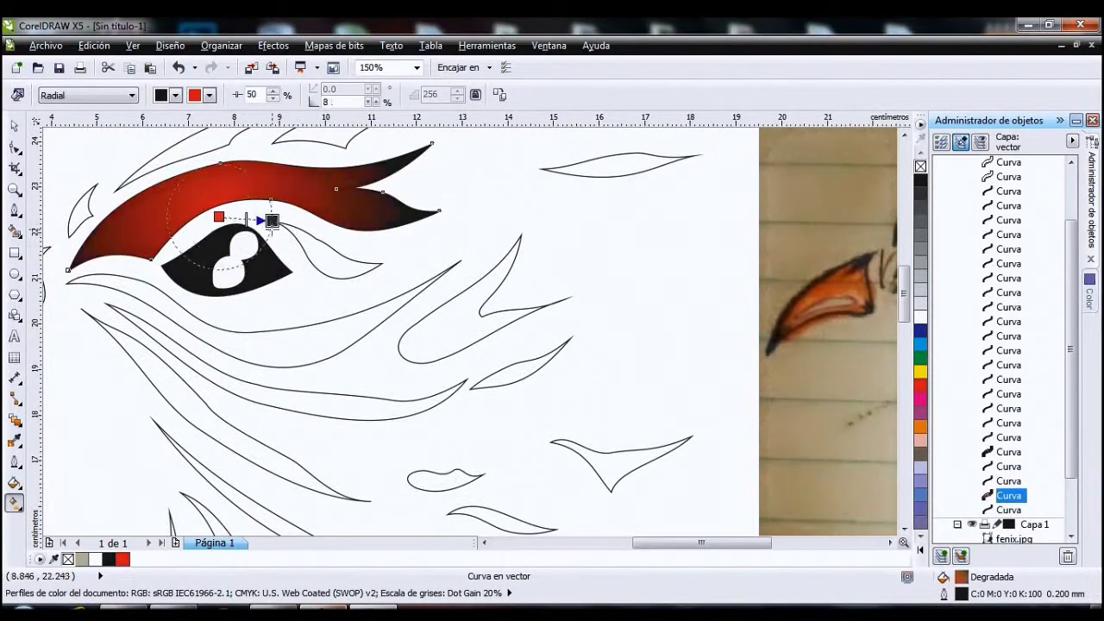
{"action": "scroll", "coordinate": [259, 259], "scroll_direction": "down", "scroll_amount": 3}
{"action": "left_click", "coordinate": [173, 164]}
{"action": "key", "text": "F11"}
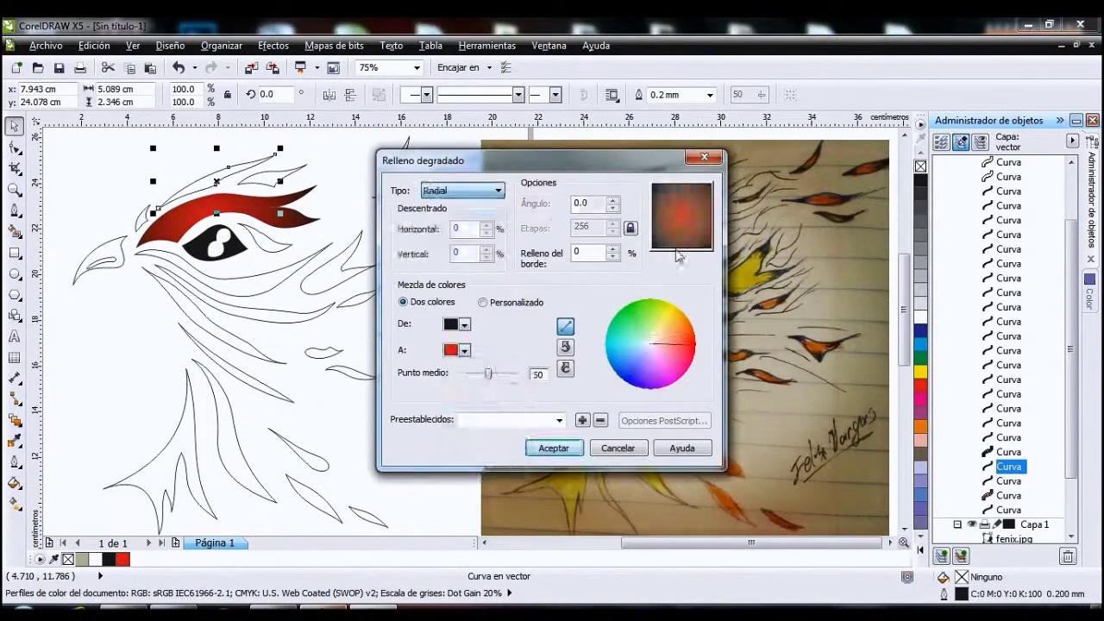
{"action": "key", "text": "Return"}
{"action": "left_click", "coordinate": [226, 215]}
- Give the thin curve above the eyebrow a gradient fill with a custom end colour
{"action": "left_click", "coordinate": [216, 176]}
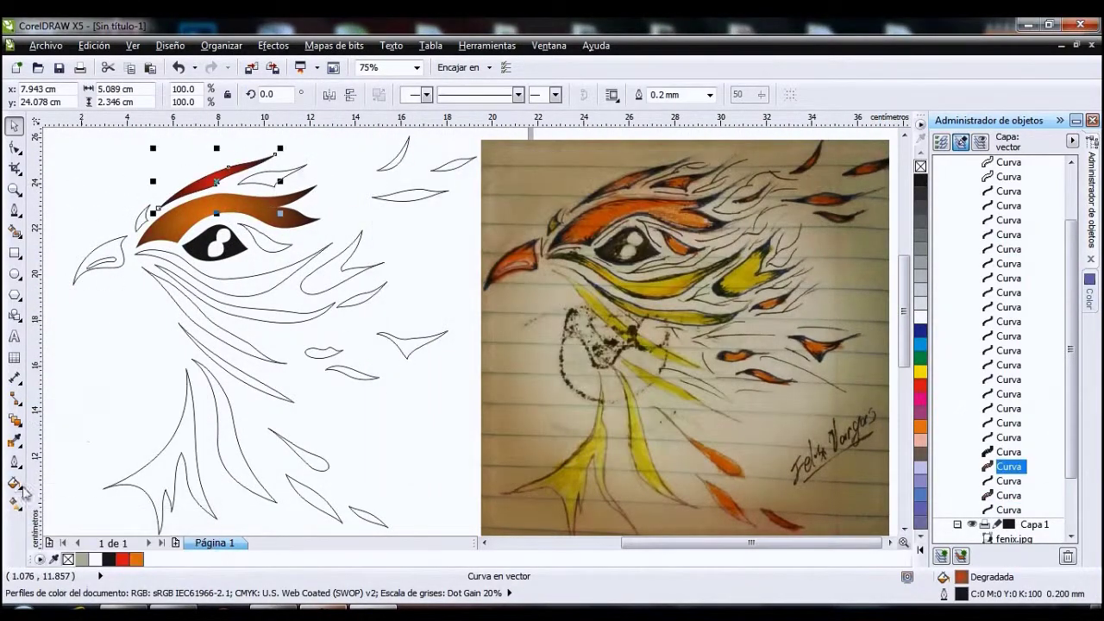
{"action": "key", "text": "F11"}
{"action": "left_click", "coordinate": [464, 350]}
{"action": "left_click", "coordinate": [496, 470]}
{"action": "left_click", "coordinate": [660, 313]}
{"action": "left_click", "coordinate": [880, 564]}
{"action": "left_click", "coordinate": [618, 447]}
- Fill the small curve by the brow with a red radial gradient
{"action": "left_click", "coordinate": [15, 483]}
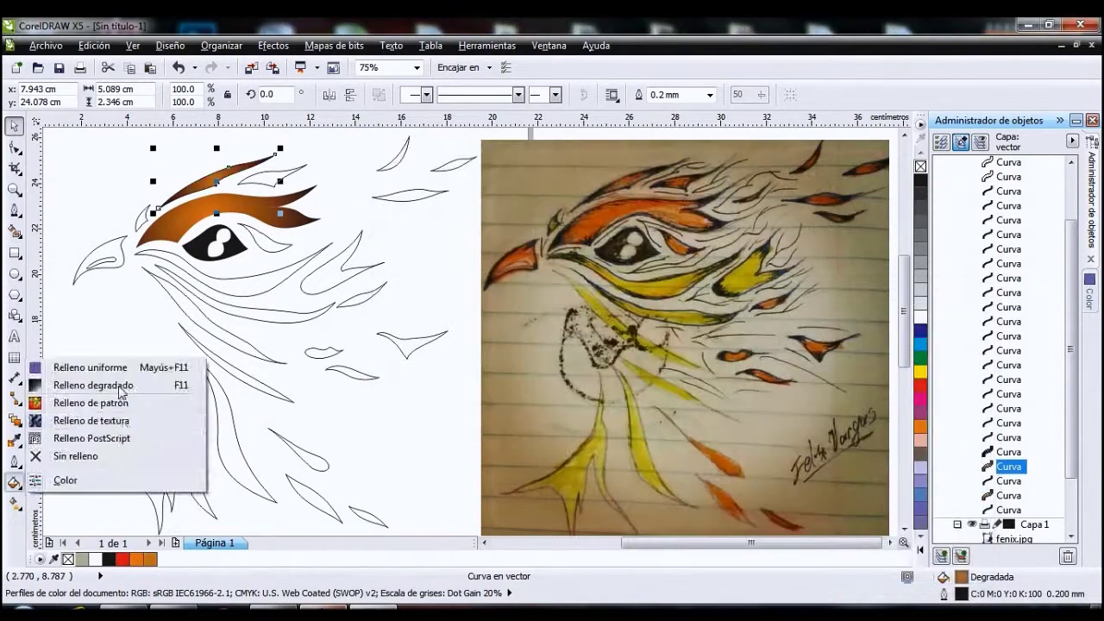
{"action": "key", "text": "F11"}
{"action": "left_click", "coordinate": [553, 448]}
{"action": "key", "text": "F11"}
{"action": "left_click", "coordinate": [138, 214]}
{"action": "left_click", "coordinate": [15, 483]}
{"action": "left_click", "coordinate": [86, 389]}
{"action": "key", "text": "Return"}
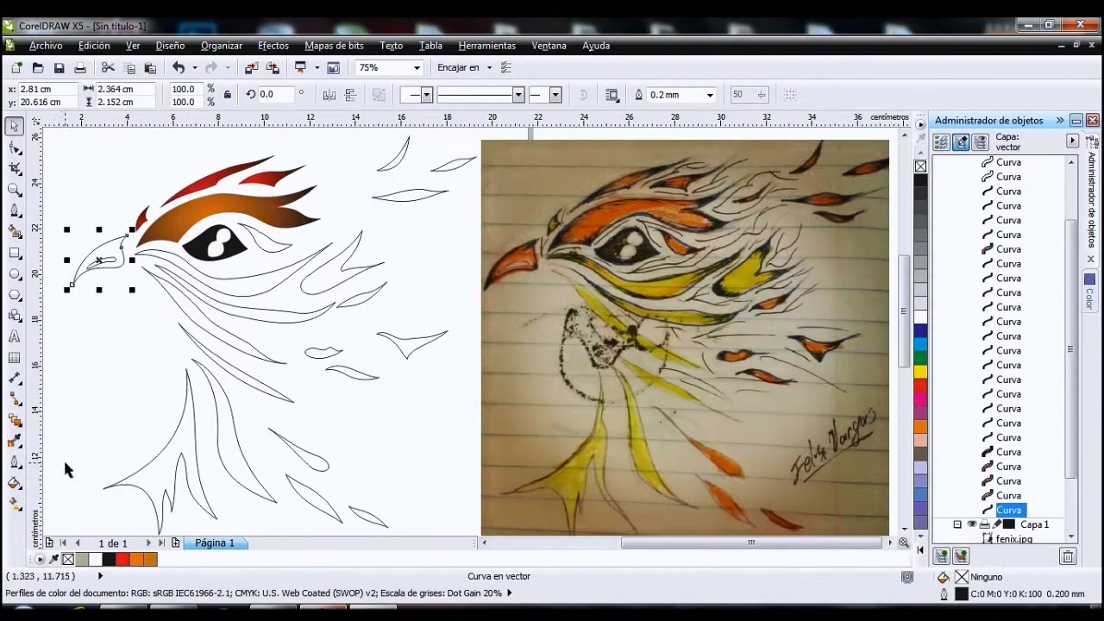
- Give the beak a gradient fill with red as the end colour
{"action": "key", "text": "F11"}
{"action": "left_click", "coordinate": [465, 350]}
{"action": "left_click", "coordinate": [497, 470]}
{"action": "left_click", "coordinate": [660, 312]}
{"action": "left_click", "coordinate": [786, 367]}
{"action": "left_click", "coordinate": [816, 566]}
{"action": "left_click", "coordinate": [553, 448]}
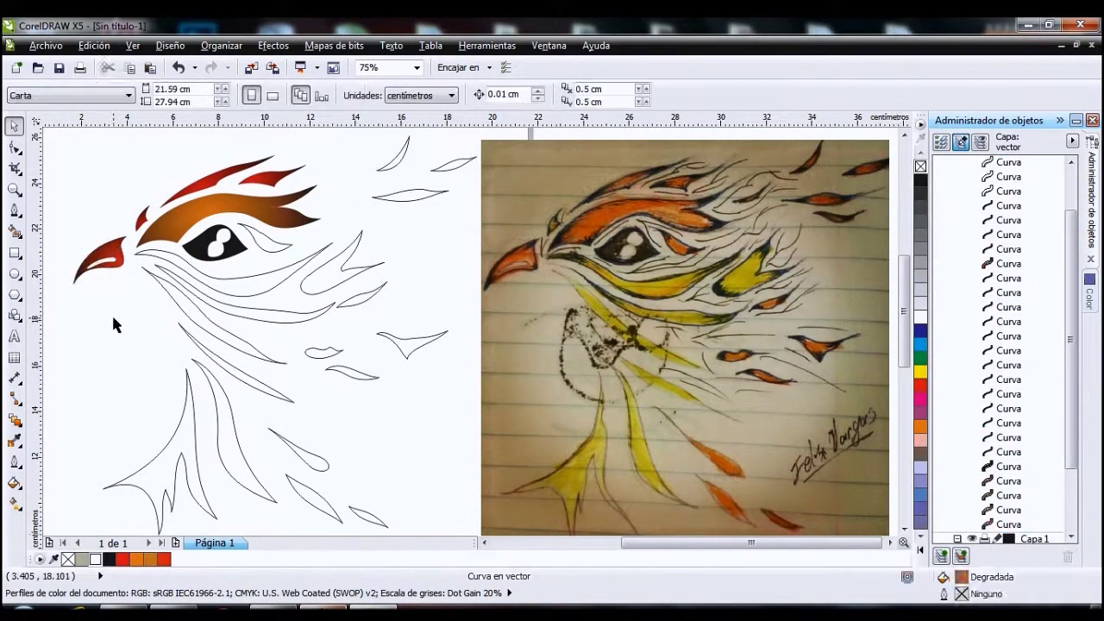
- Select the curve under the eye for a gradient fill
{"action": "key", "text": "F11"}
{"action": "key", "text": "Escape"}
{"action": "left_click", "coordinate": [259, 292]}
{"action": "key", "text": "F11"}
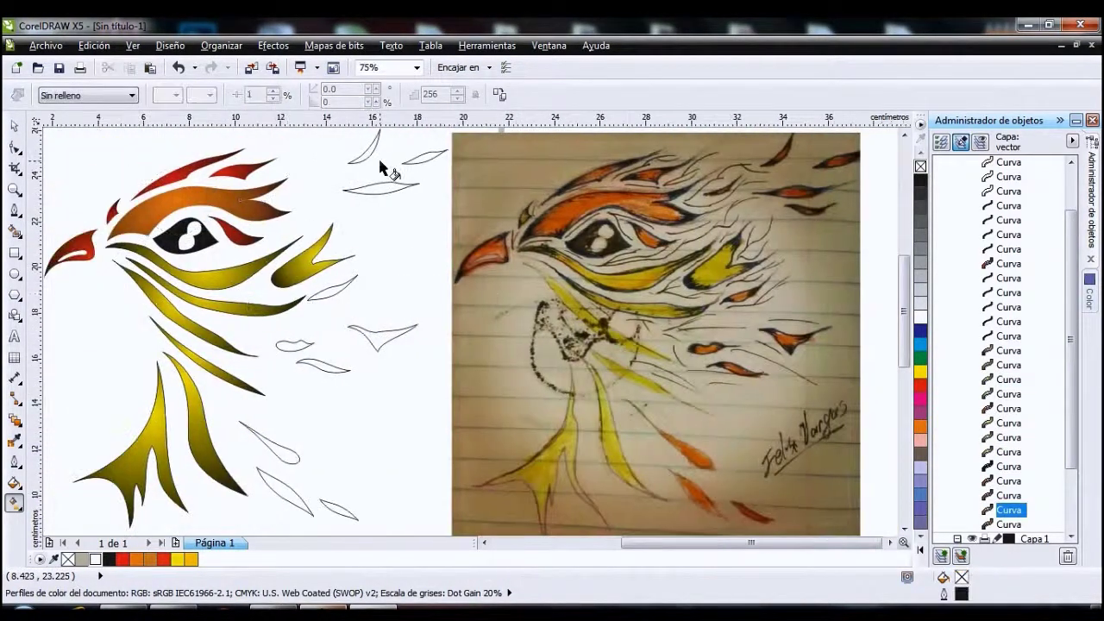
- Select the small feather shape and choose its gradient fill type
{"action": "left_click", "coordinate": [366, 156]}
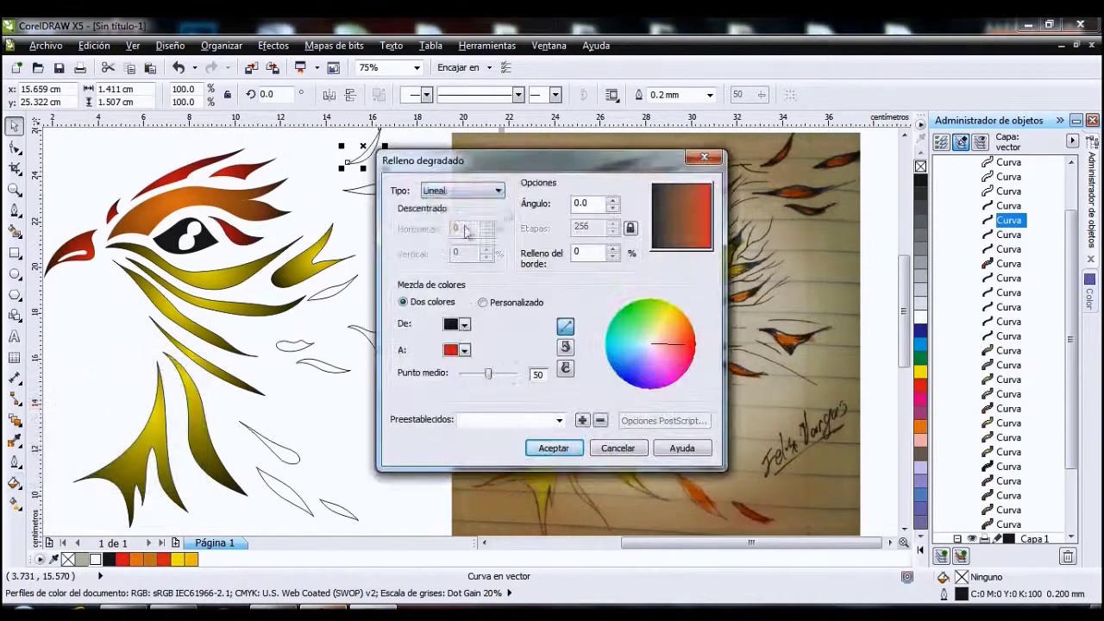
{"action": "left_click", "coordinate": [24, 473]}
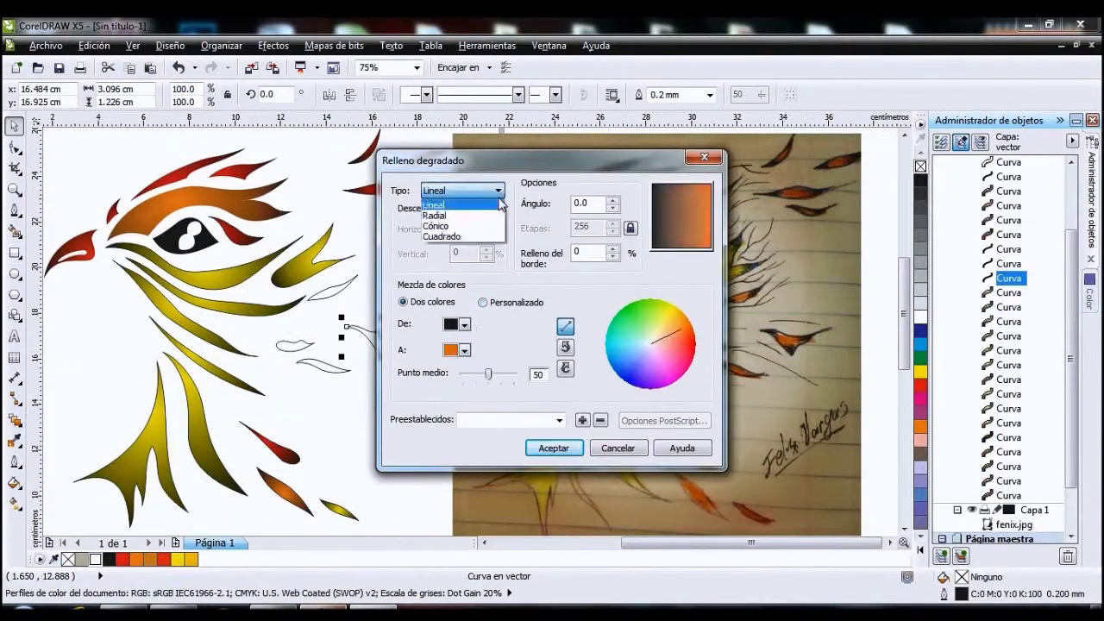
{"action": "left_click", "coordinate": [488, 192]}
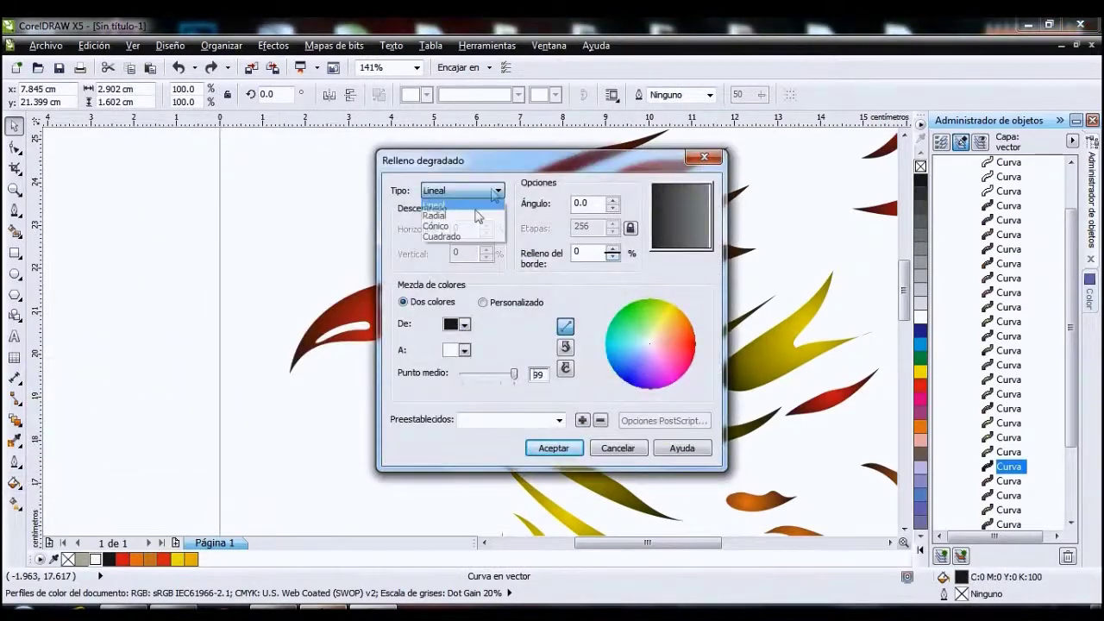
- Scroll up over the drawing to bring the phoenix's eye into view
{"action": "scroll", "coordinate": [573, 303], "scroll_direction": "up", "scroll_amount": 1}
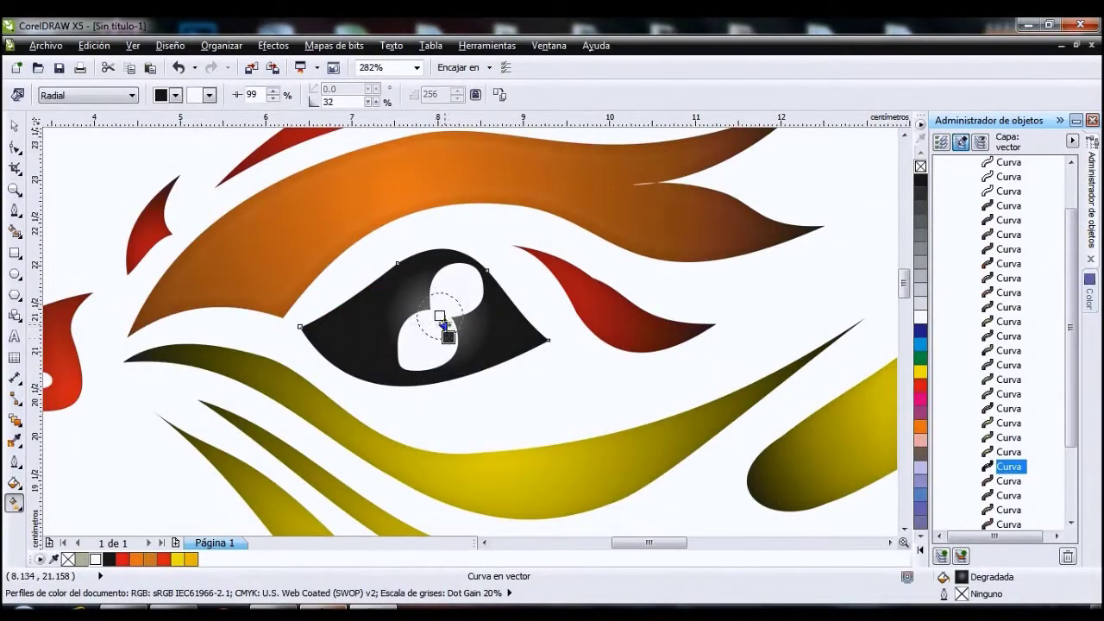